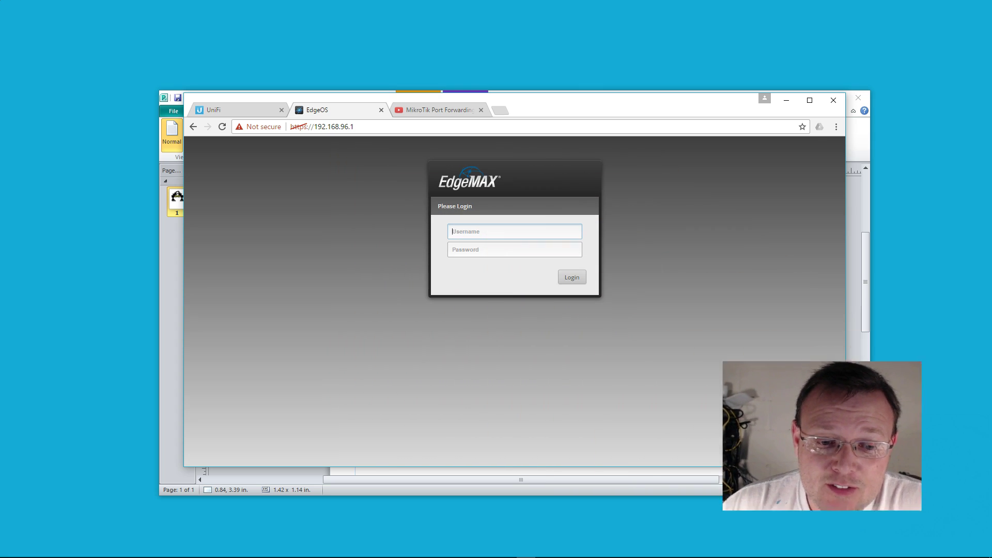
Close the MikroTik Port Forwarding YouTube video page.
{"action": "left_click", "coordinate": [452, 110]}
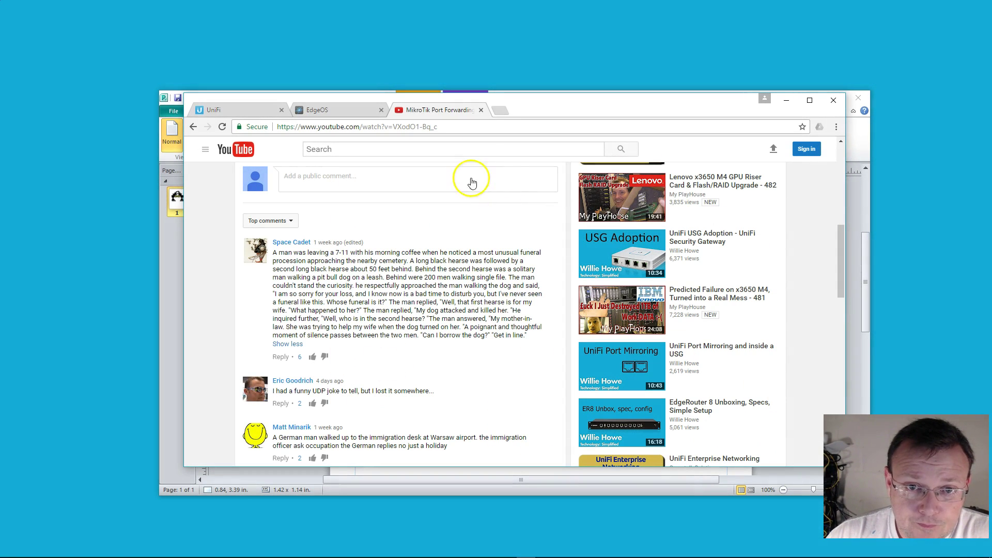
{"action": "left_click", "coordinate": [481, 111]}
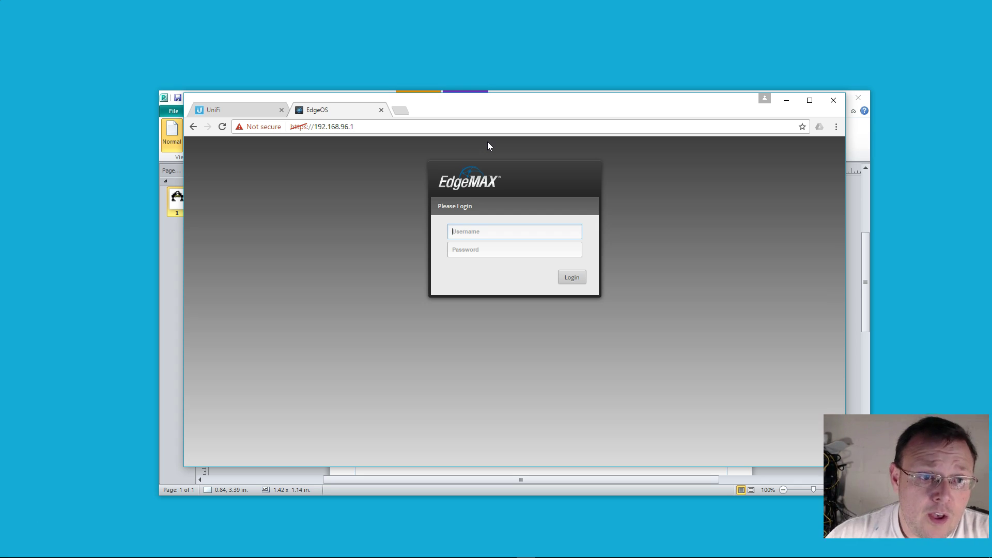
Bring the vpn.pub network diagram to the front in Publisher and save it.
{"action": "left_click", "coordinate": [177, 256]}
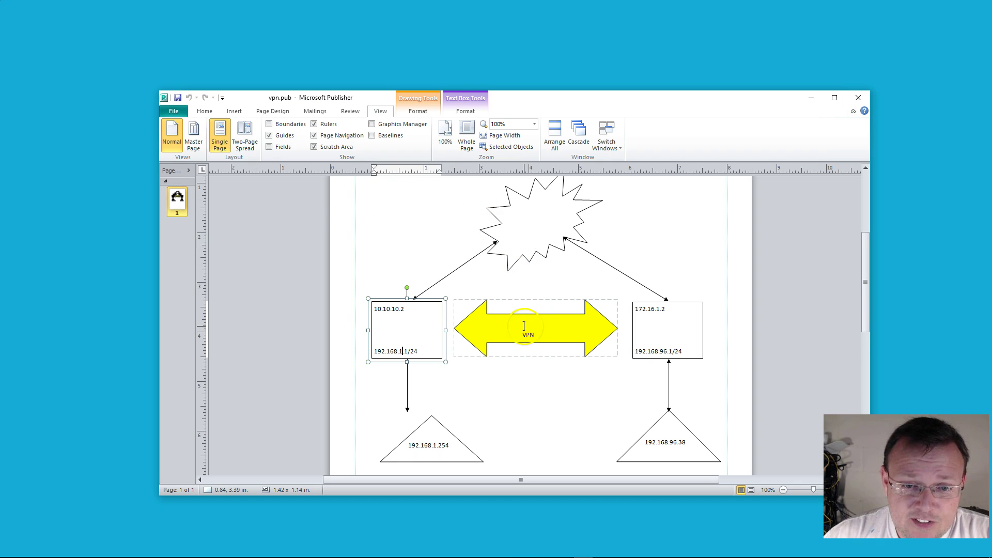
{"action": "scroll", "coordinate": [524, 326], "scroll_direction": "up", "scroll_amount": 1}
{"action": "left_click", "coordinate": [177, 97]}
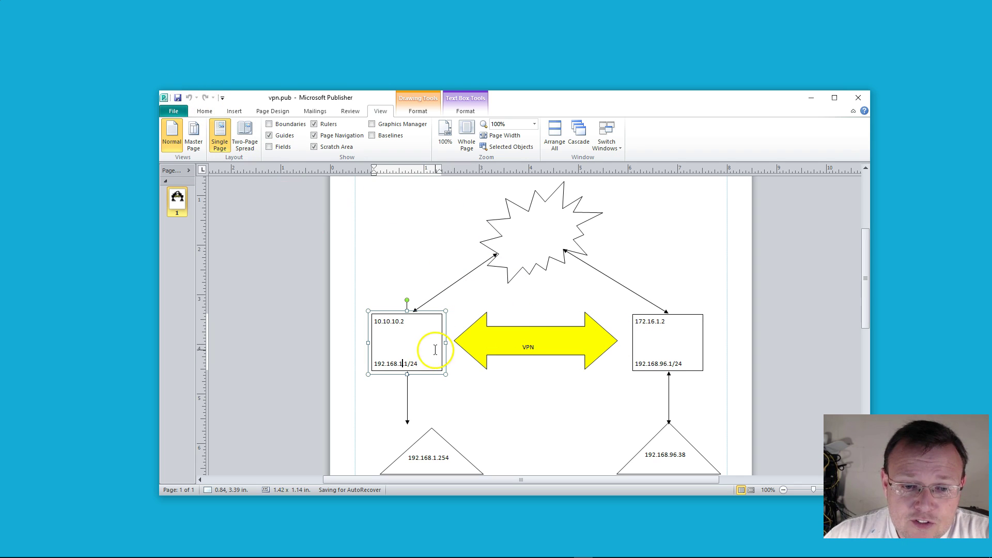
Highlight the 192.168.1.1/24 and 10.10.10.2 labels in the left box, then save vpn.pub again.
{"action": "left_click_drag", "start_coordinate": [416, 363], "coordinate": [371, 363]}
{"action": "left_click", "coordinate": [385, 363]}
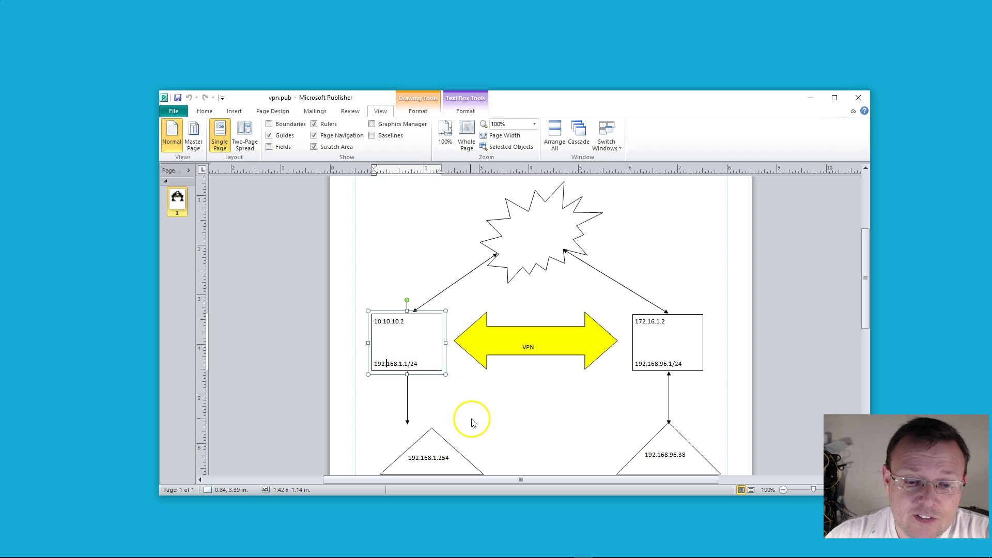
{"action": "scroll", "coordinate": [472, 419], "scroll_direction": "down", "scroll_amount": 1}
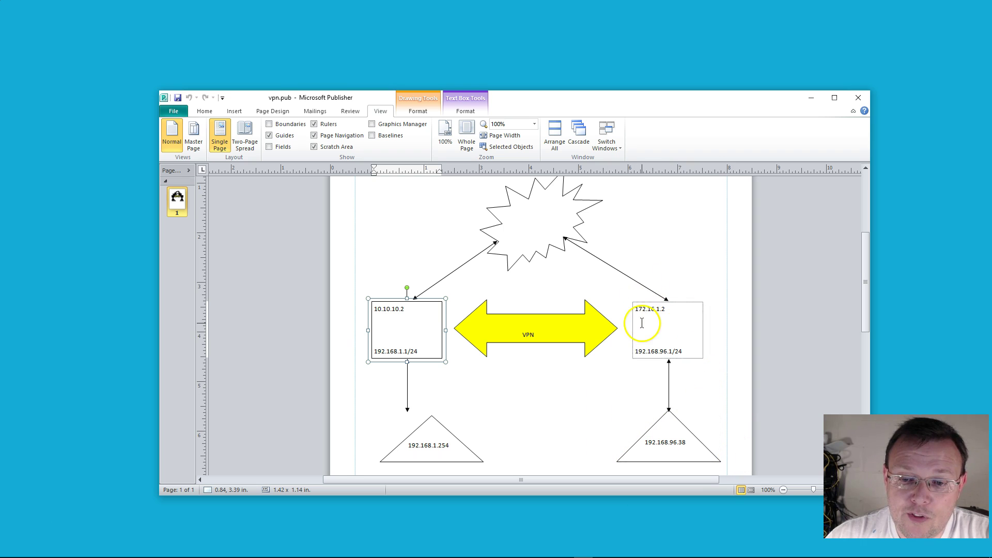
{"action": "scroll", "coordinate": [482, 362], "scroll_direction": "up", "scroll_amount": 1}
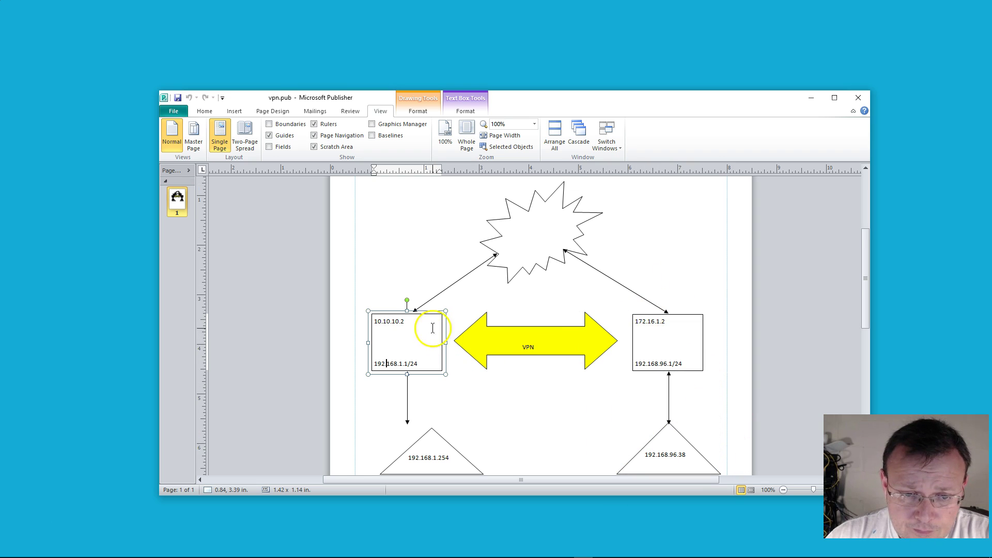
{"action": "left_click", "coordinate": [405, 321]}
{"action": "left_click_drag", "start_coordinate": [405, 322], "coordinate": [373, 321]}
{"action": "left_click", "coordinate": [378, 322]}
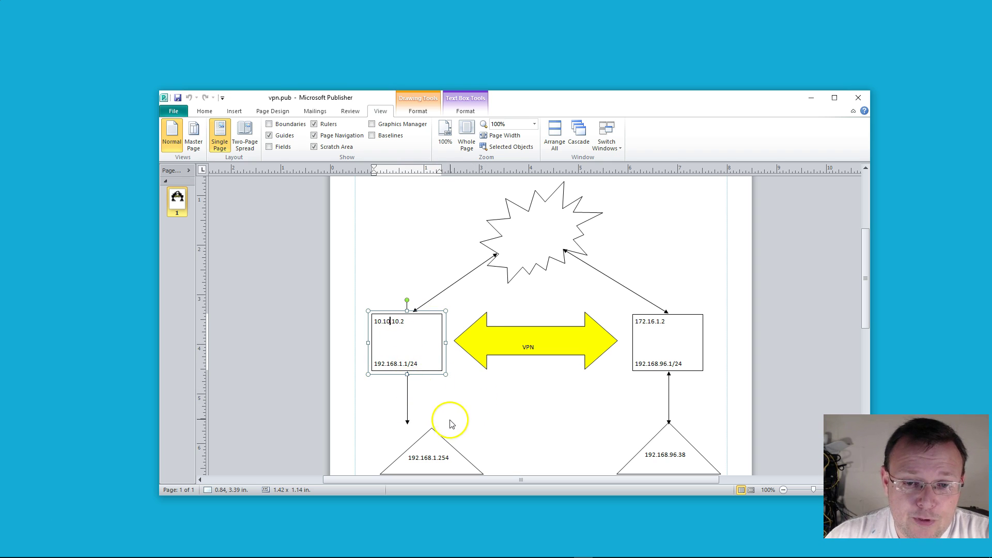
{"action": "scroll", "coordinate": [444, 417], "scroll_direction": "up", "scroll_amount": 1}
{"action": "scroll", "coordinate": [445, 418], "scroll_direction": "down", "scroll_amount": 1}
{"action": "left_click", "coordinate": [179, 98]}
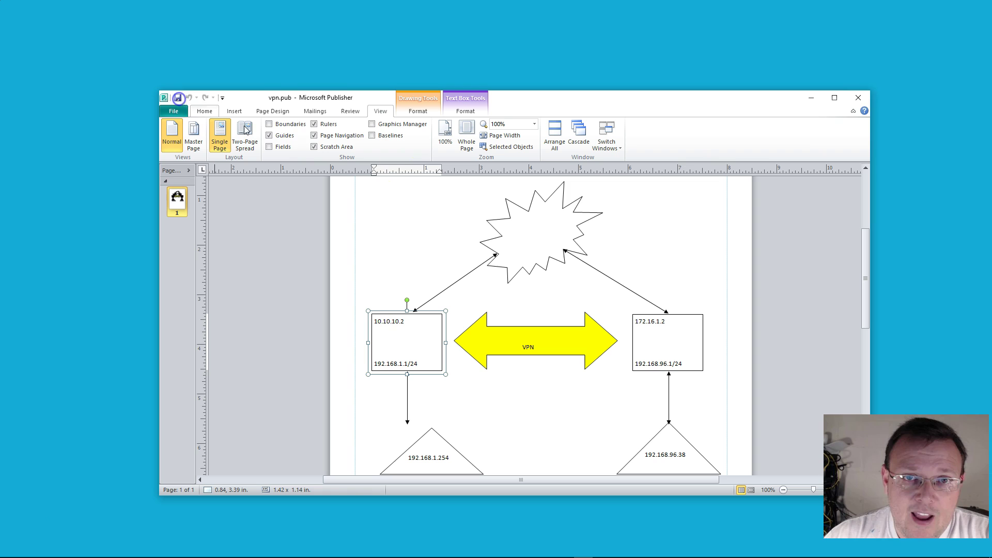
Sign in to the EdgeRouter Lite at 192.168.96.1 with the router's username and password.
{"action": "left_click", "coordinate": [811, 99]}
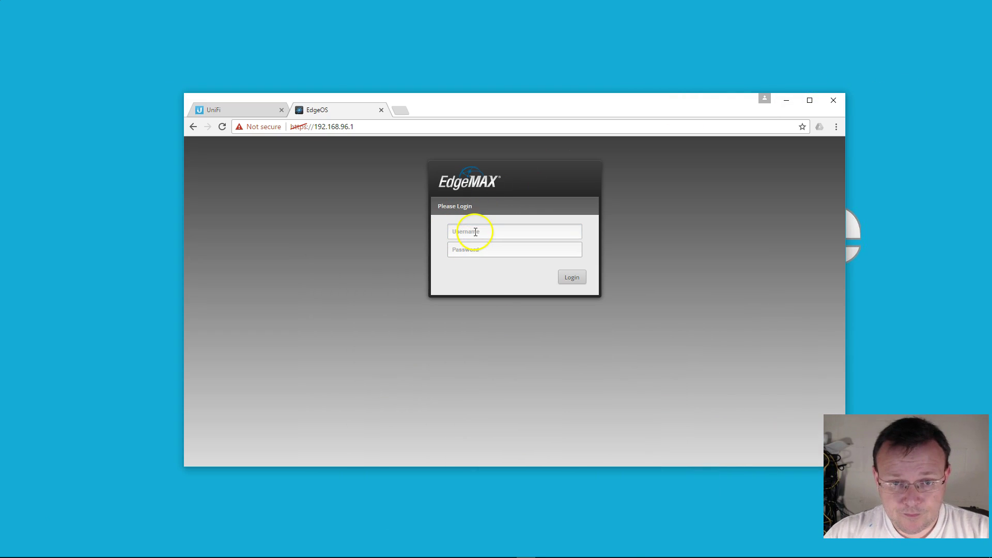
{"action": "left_click", "coordinate": [476, 231]}
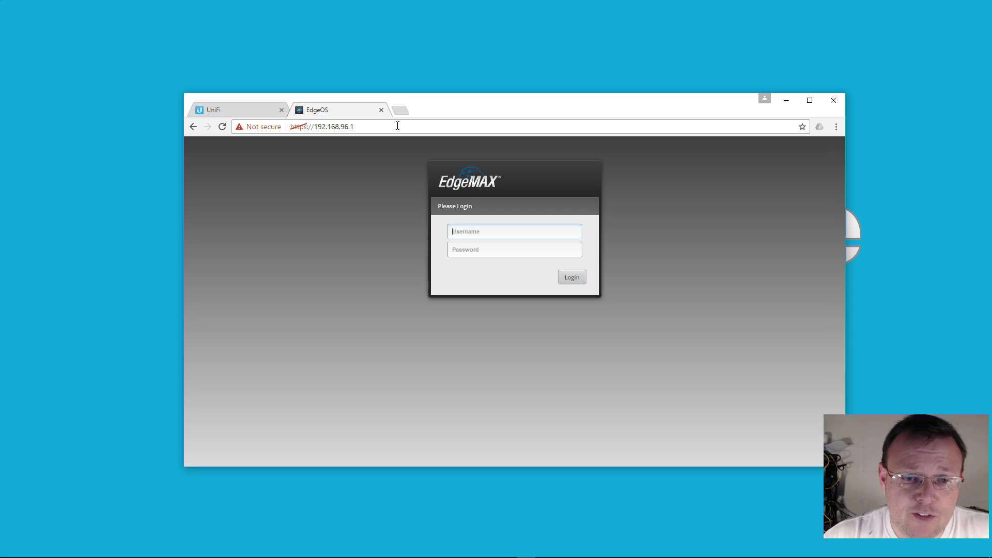
{"action": "type", "text": "ub"}
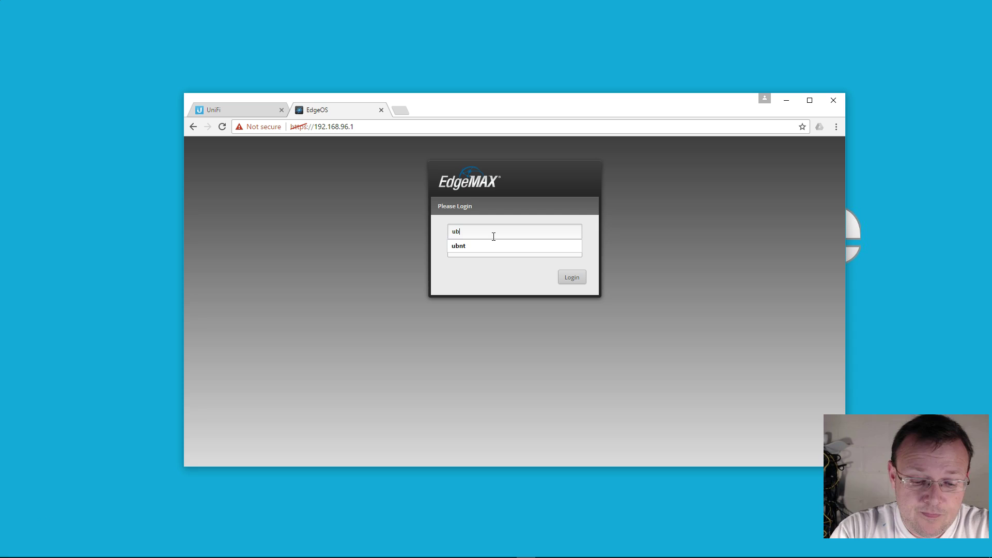
{"action": "type", "text": "nt"}
{"action": "key", "text": "Tab"}
{"action": "type", "text": "u"}
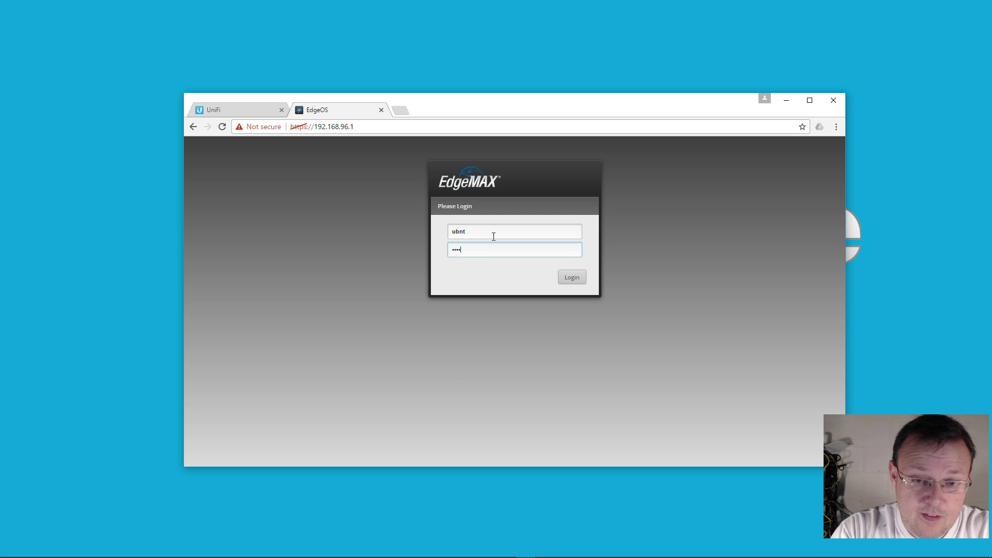
{"action": "type", "text": "bnt"}
{"action": "key", "text": "Return"}
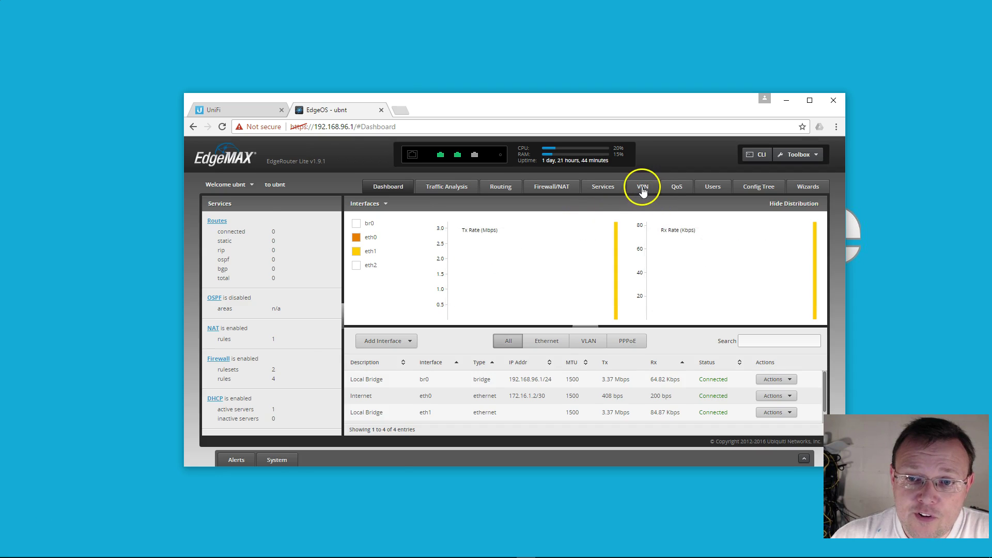
Go to VPN > IPsec Site-to-Site and add a new peer entry.
{"action": "left_click", "coordinate": [642, 190]}
{"action": "left_click", "coordinate": [323, 205]}
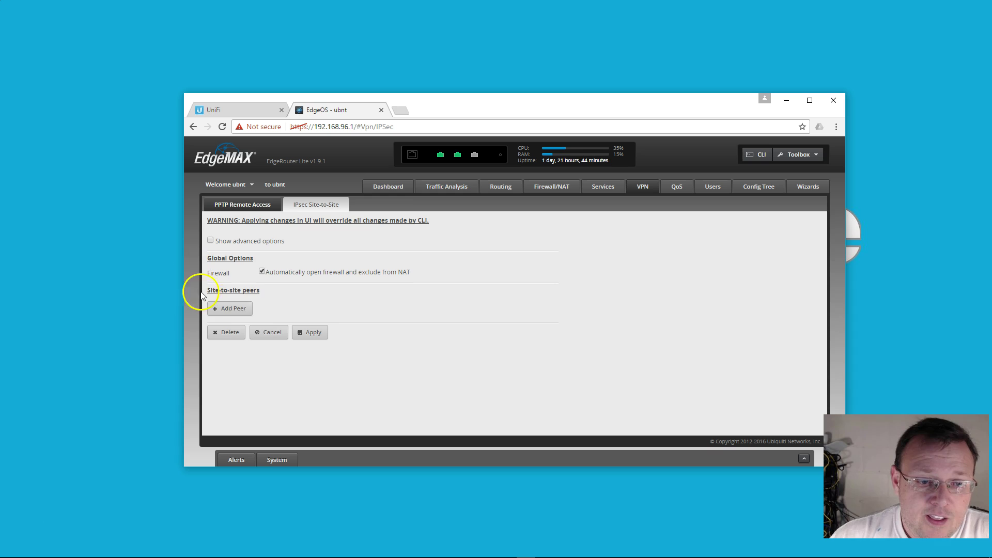
{"action": "left_click", "coordinate": [210, 242]}
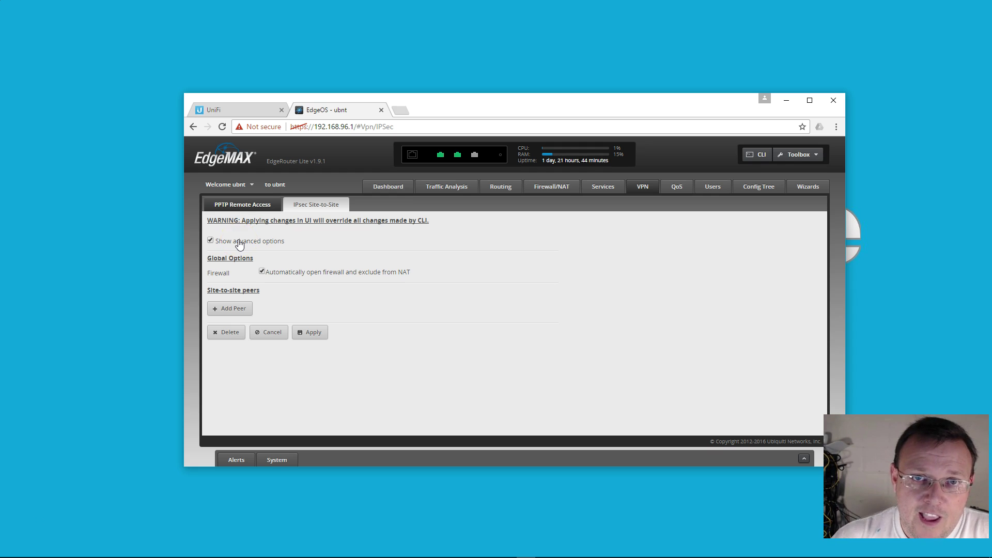
{"action": "left_click", "coordinate": [220, 308]}
{"action": "scroll", "coordinate": [436, 346], "scroll_direction": "down", "scroll_amount": 3}
{"action": "scroll", "coordinate": [437, 346], "scroll_direction": "up", "scroll_amount": 2}
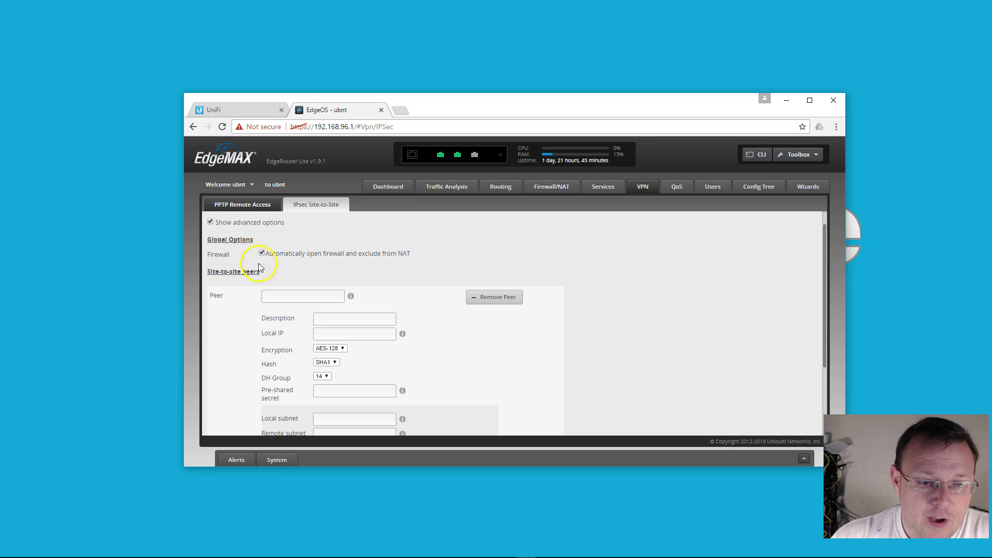
{"action": "left_click", "coordinate": [212, 227]}
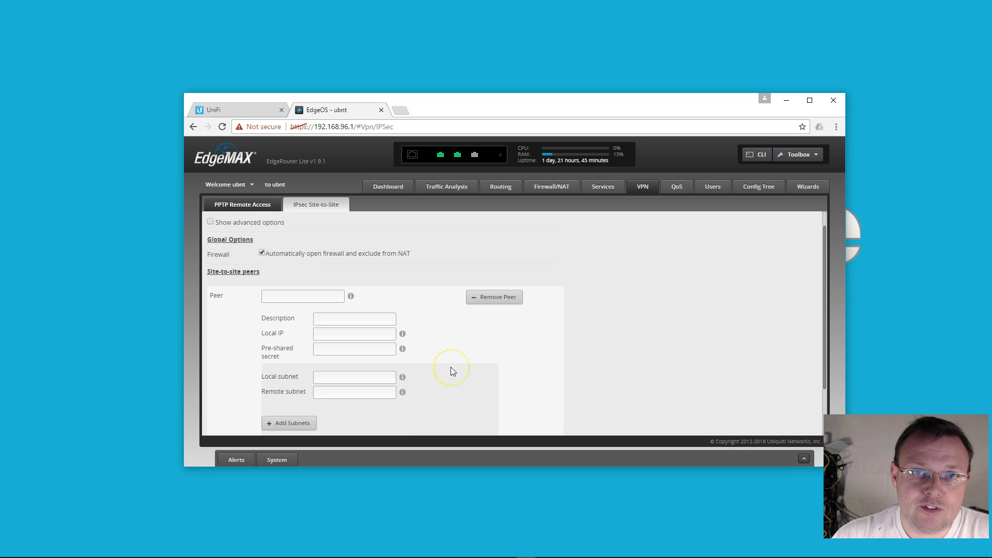
{"action": "scroll", "coordinate": [451, 368], "scroll_direction": "down", "scroll_amount": 1}
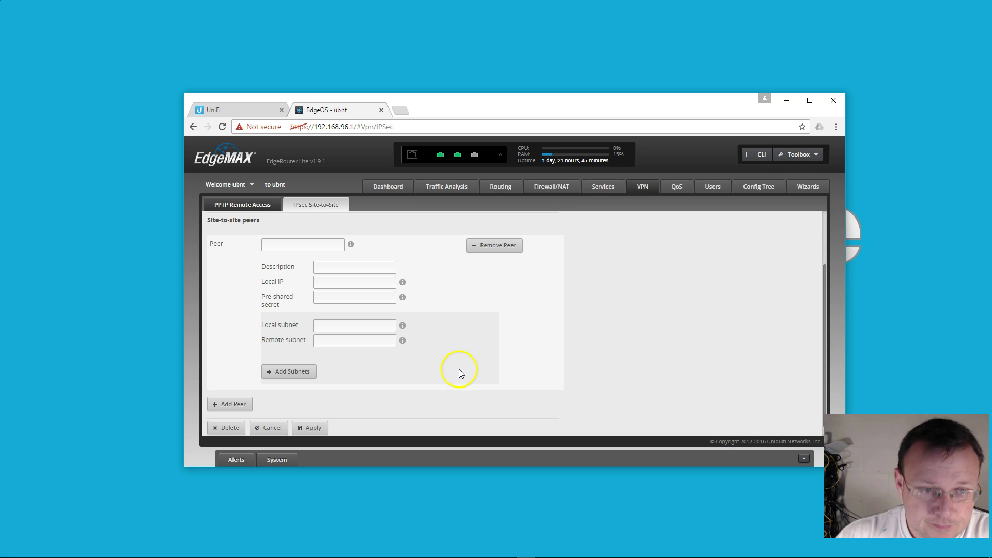
{"action": "scroll", "coordinate": [455, 369], "scroll_direction": "up", "scroll_amount": 1}
Enter peer 10.10.10.2, description ER-VPN and local IP any.
{"action": "left_click", "coordinate": [321, 297]}
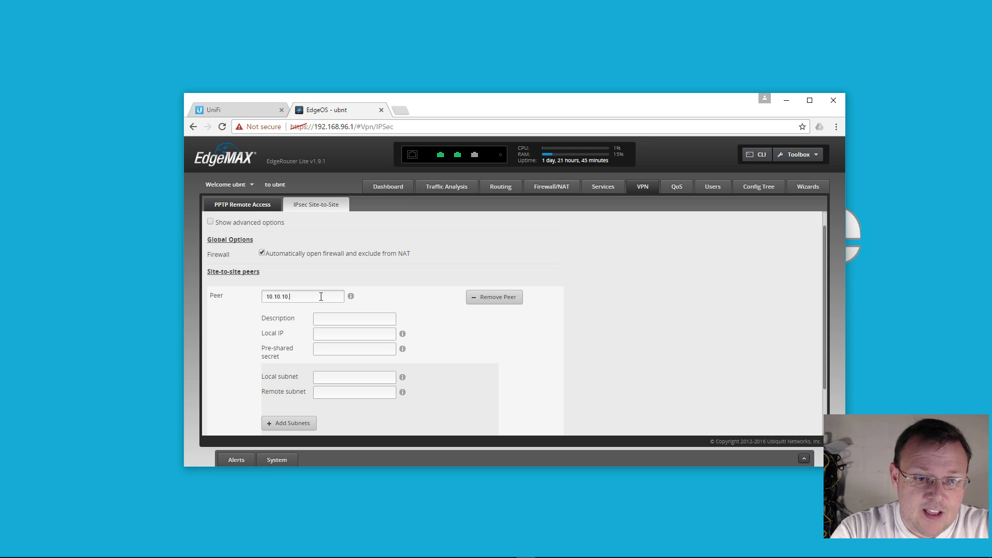
{"action": "left_click", "coordinate": [340, 317]}
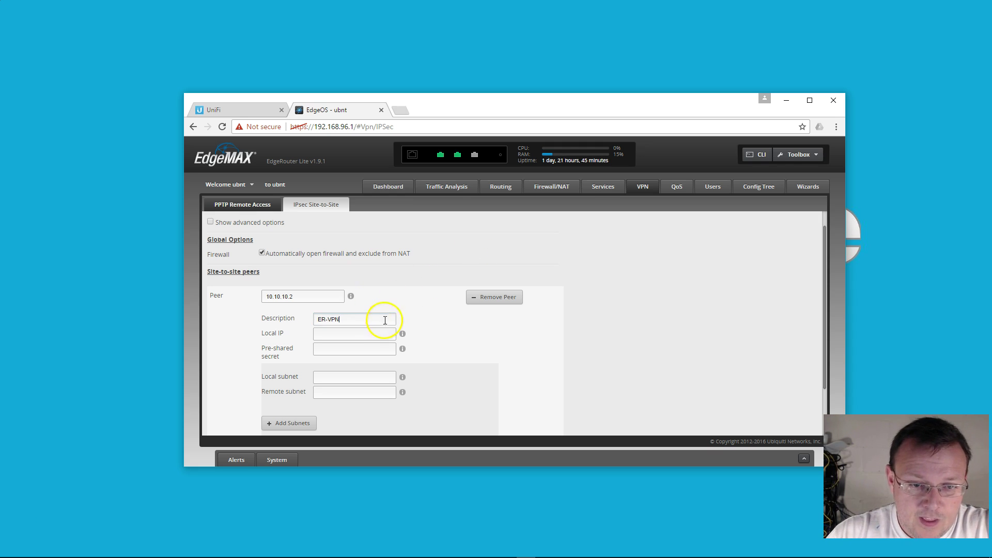
{"action": "left_click", "coordinate": [377, 335]}
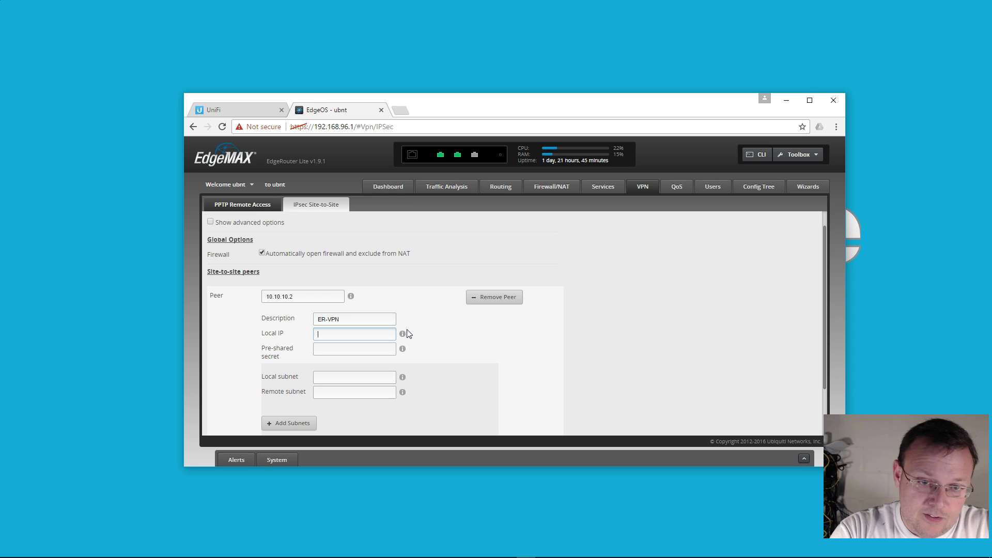
{"action": "type", "text": "any"}
{"action": "key", "text": "Tab"}
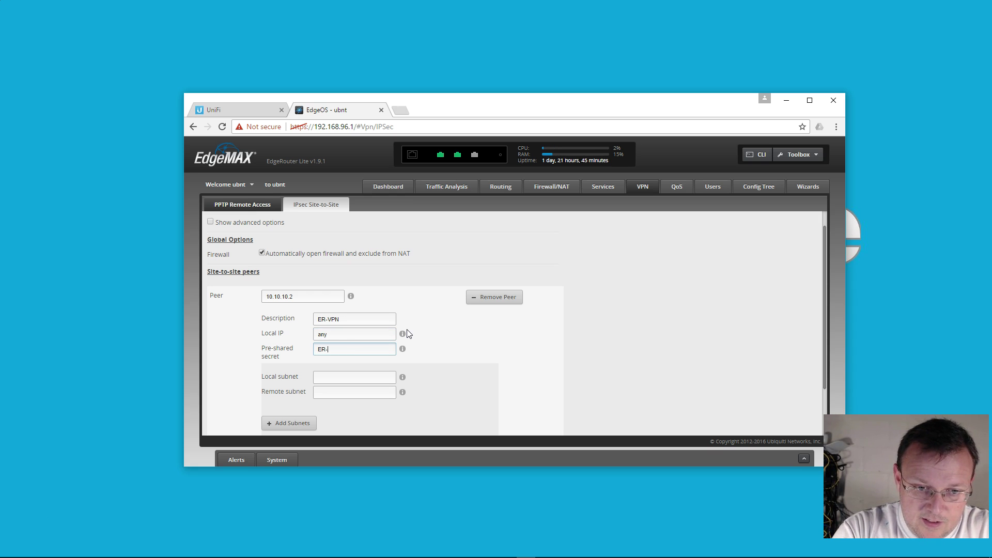
Begin the pre-shared secret, then ping 192.168.1.254 from a Command Prompt.
{"action": "type", "text": "ER-"}
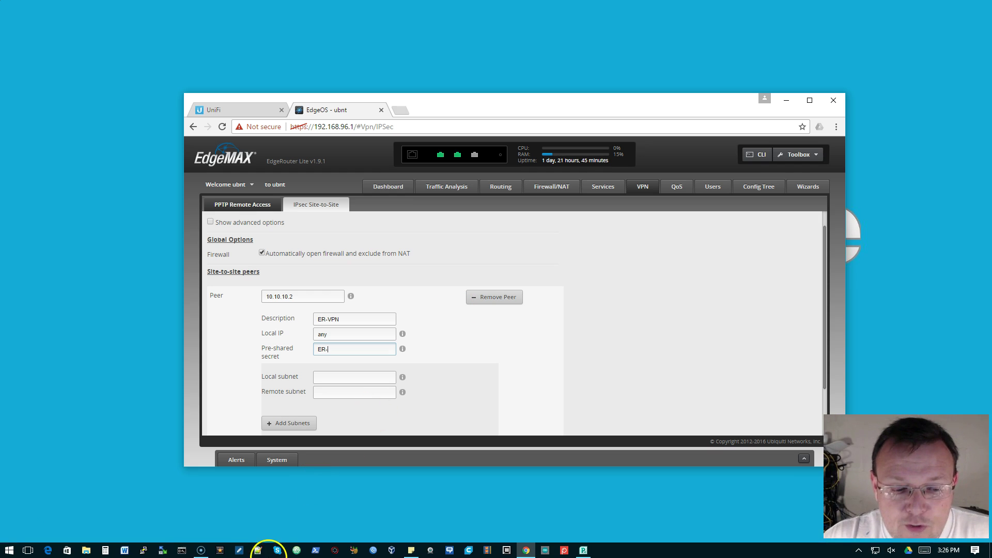
{"action": "left_click", "coordinate": [186, 544]}
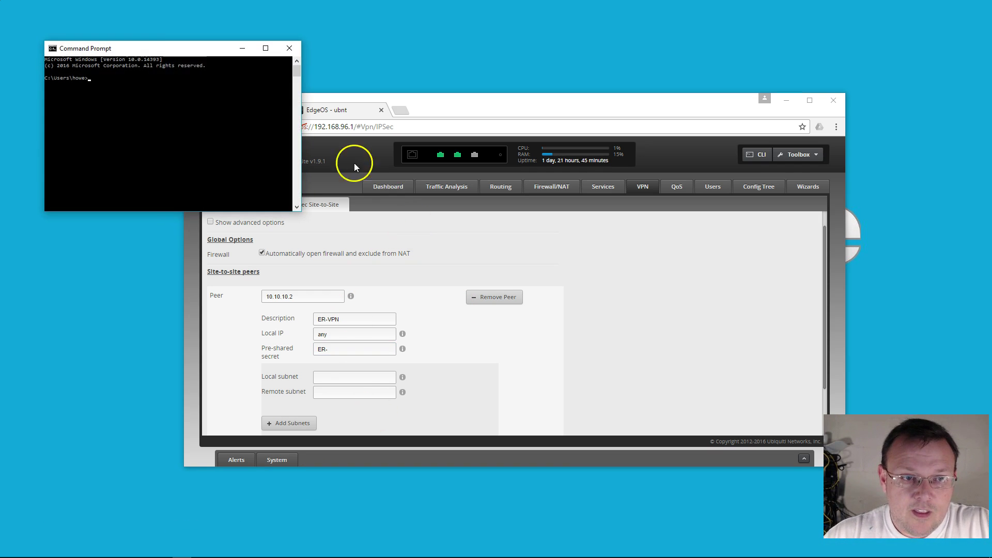
{"action": "left_click_drag", "start_coordinate": [177, 44], "coordinate": [411, 165]}
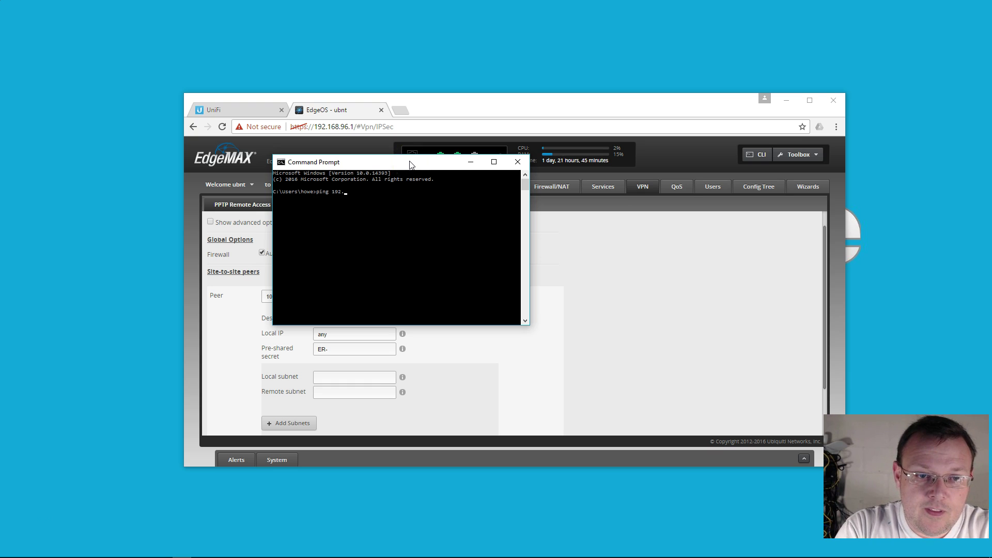
{"action": "type", "text": "ping 192.168.1.254"}
{"action": "key", "text": "Return"}
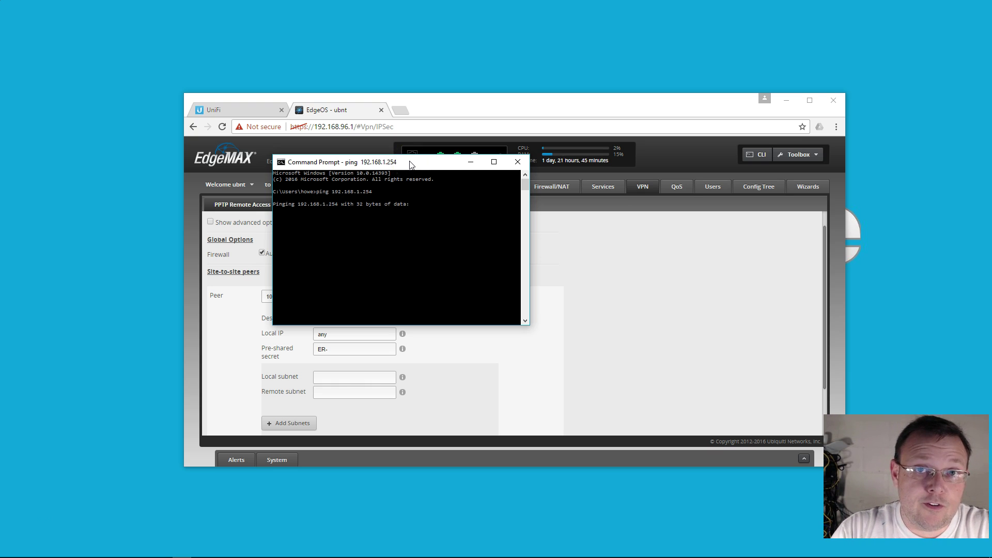
Restart it as a continuous 'ping 192.168.1.254 -t' with the console at the top-left.
{"action": "key", "text": "ctrl+c"}
{"action": "key", "text": "Up"}
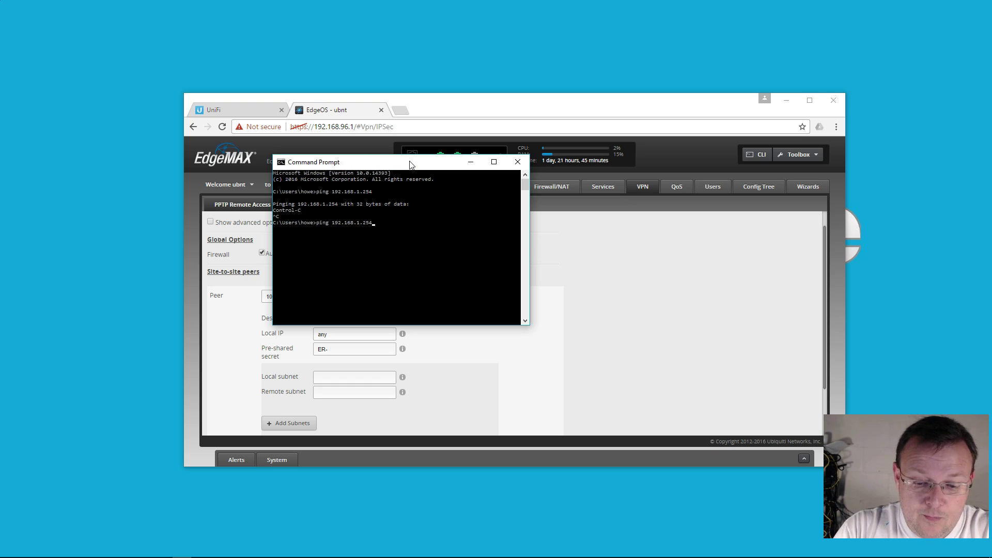
{"action": "type", "text": "-t"}
{"action": "key", "text": "Return"}
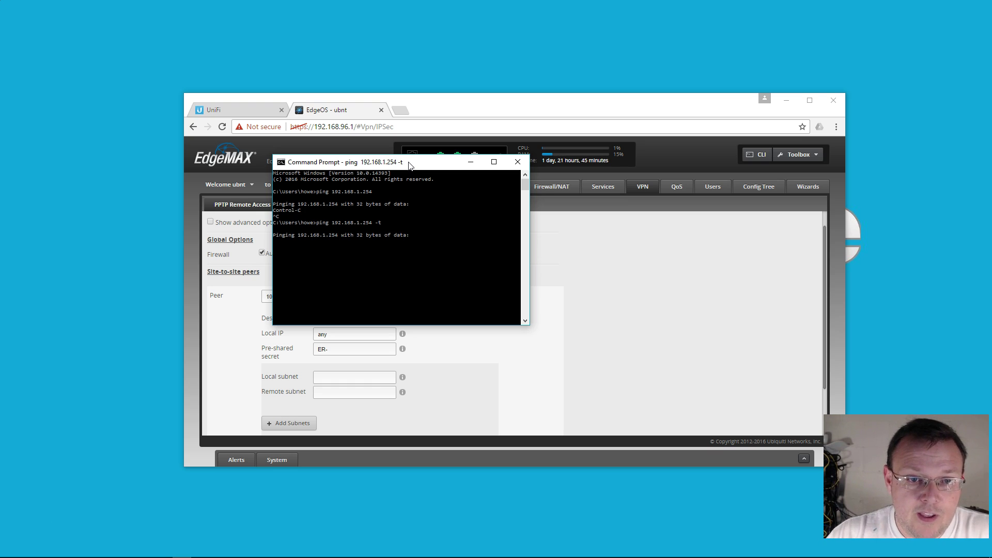
{"action": "left_click_drag", "start_coordinate": [409, 164], "coordinate": [160, 15]}
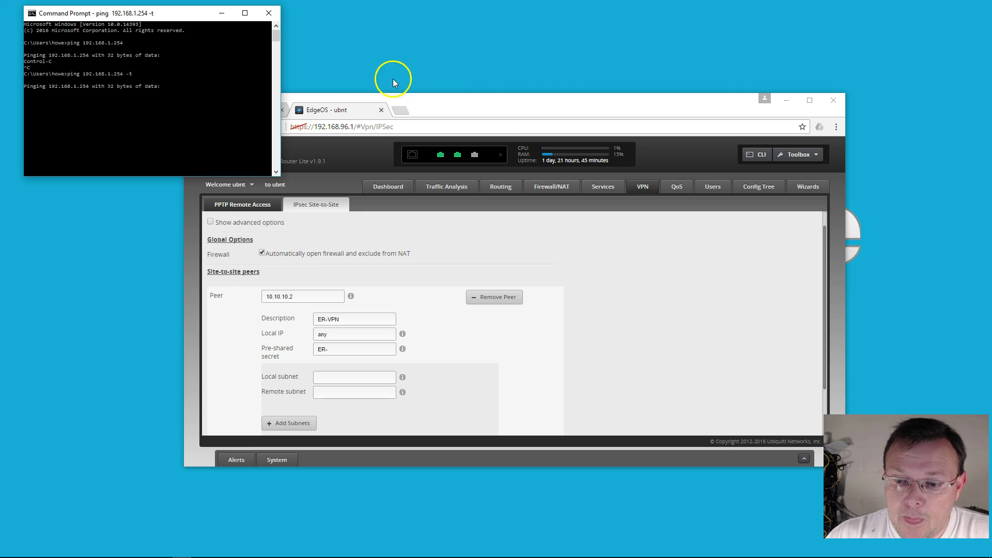
{"action": "left_click_drag", "start_coordinate": [466, 101], "coordinate": [471, 139]}
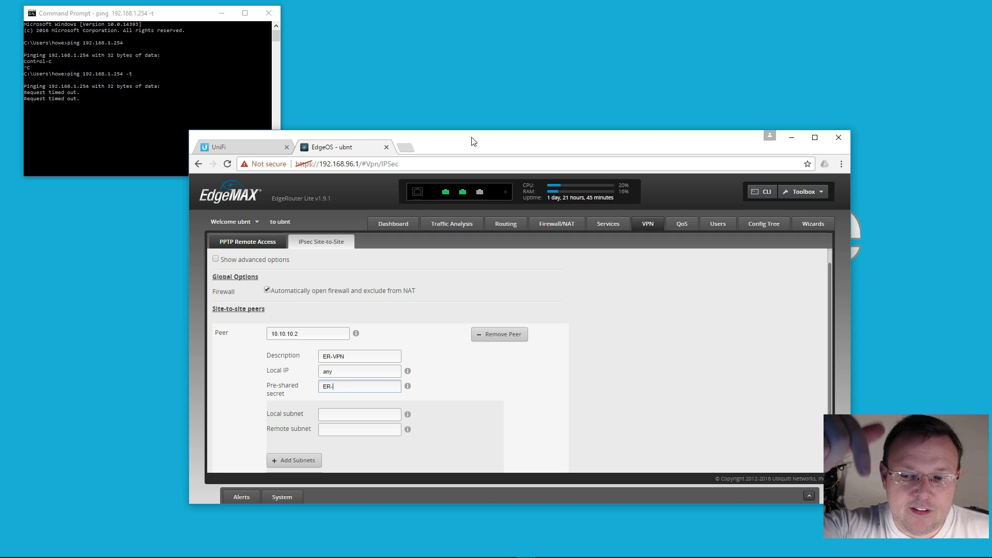
Enter the pre-shared secret, local subnet 192.168.96.0/24 and remote subnet 192.168.1.0/24, then apply.
{"action": "left_click_drag", "start_coordinate": [490, 144], "coordinate": [489, 83]}
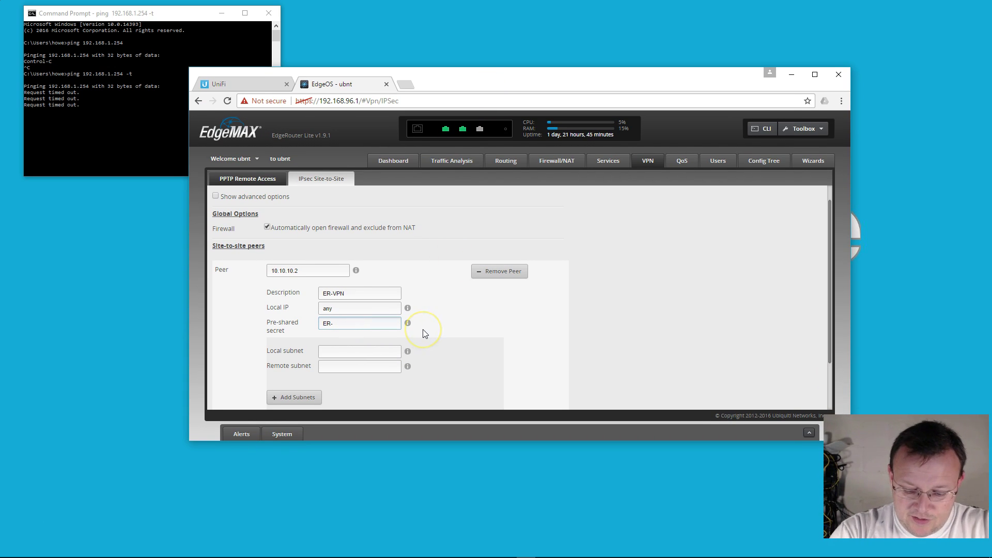
{"action": "type", "text": "VPN"}
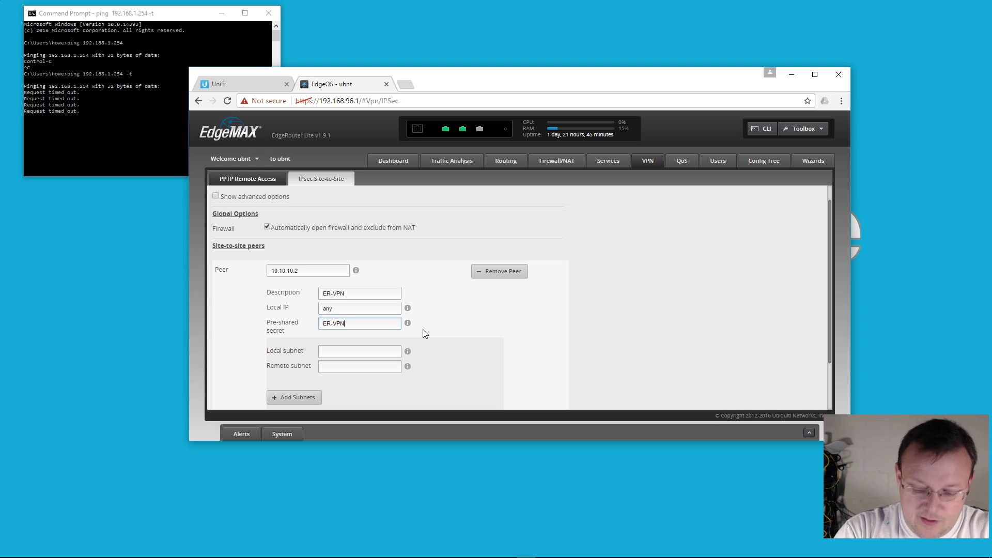
{"action": "type", "text": "Key1!"}
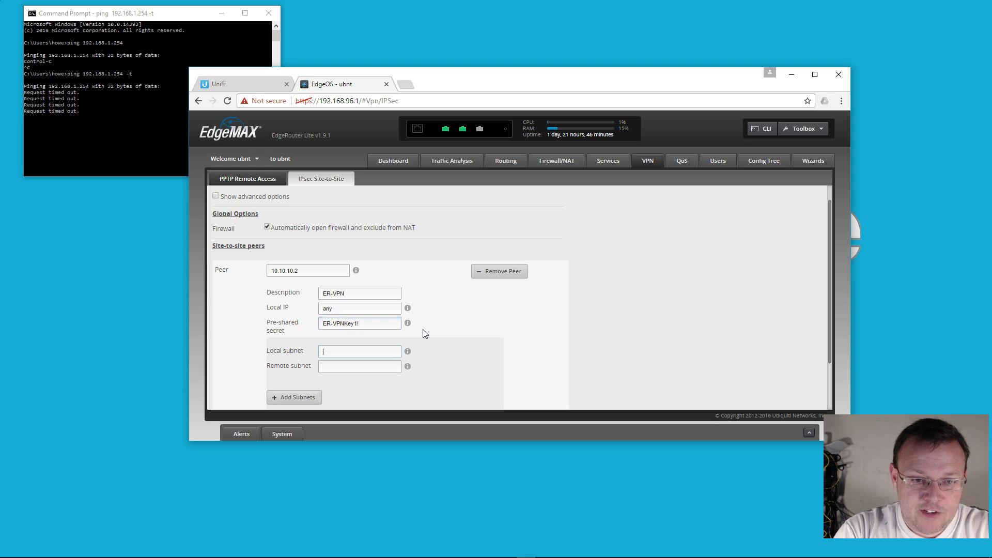
{"action": "key", "text": "Tab"}
{"action": "type", "text": "192.168."}
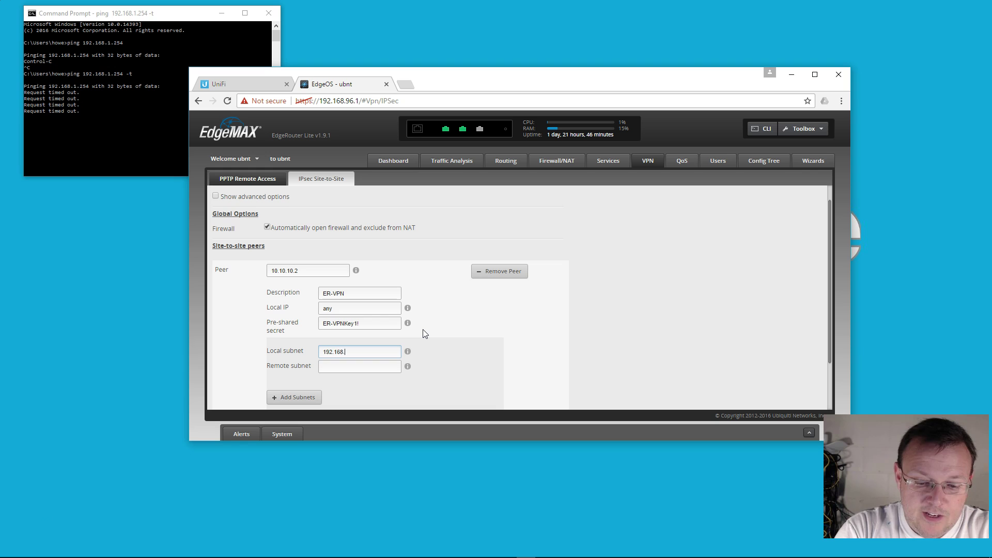
{"action": "type", "text": "96.0"}
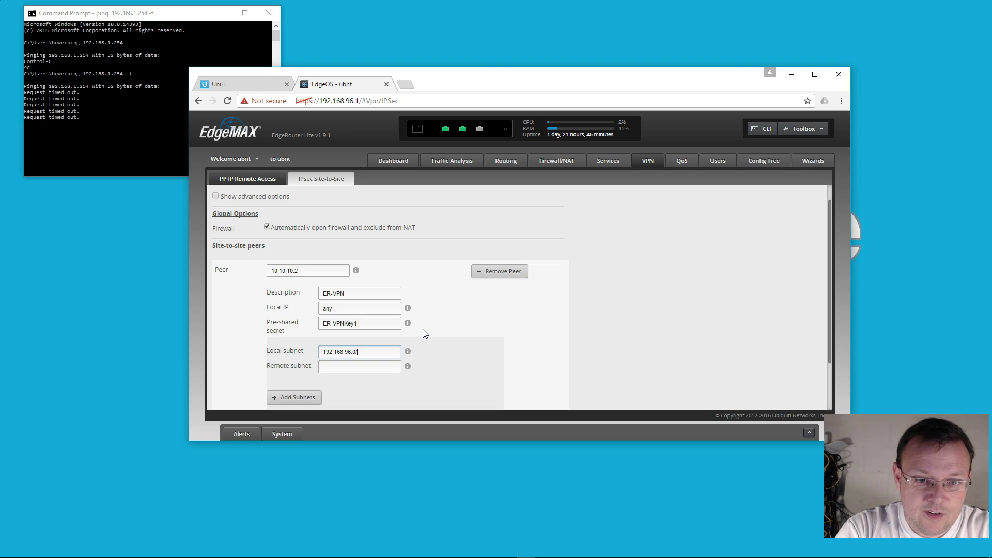
{"action": "type", "text": "/24"}
{"action": "key", "text": "Tab"}
{"action": "type", "text": "192.168.1.1"}
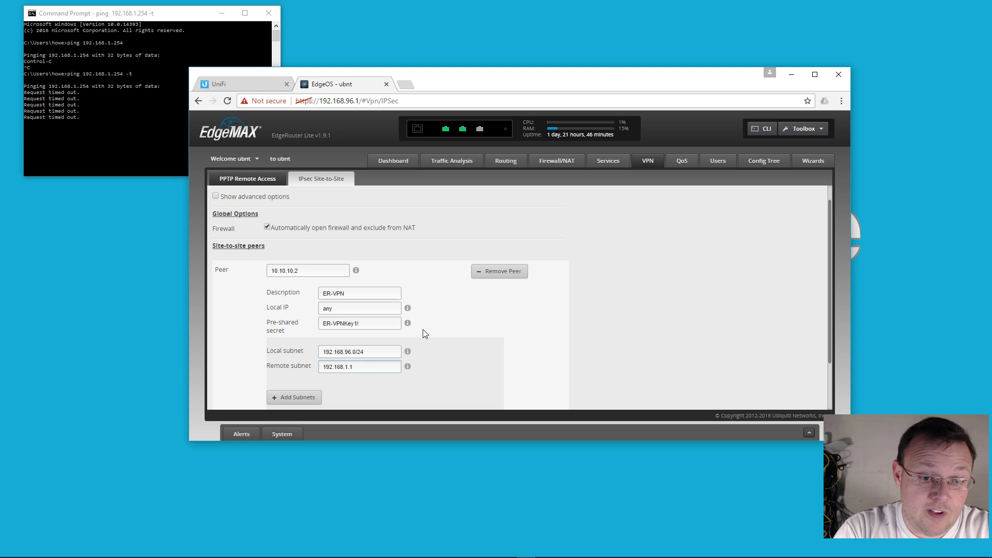
{"action": "key", "text": "BackSpace"}
{"action": "type", "text": "0/24"}
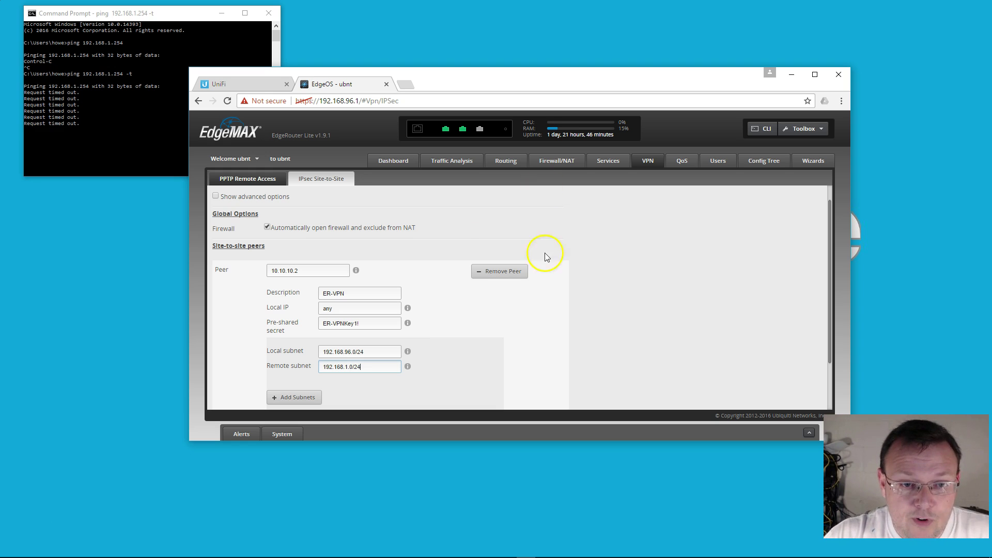
{"action": "scroll", "coordinate": [527, 295], "scroll_direction": "down", "scroll_amount": 1}
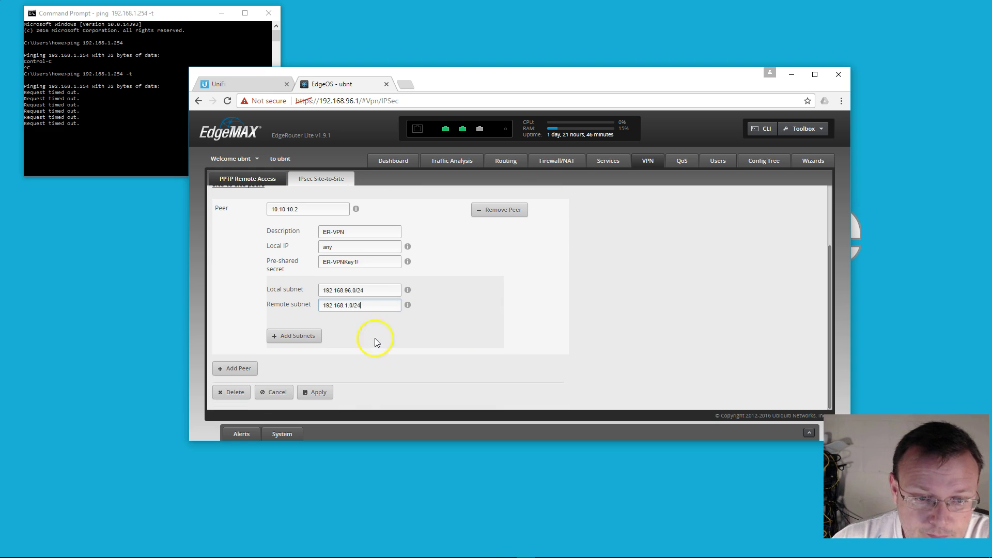
{"action": "left_click", "coordinate": [326, 391]}
{"action": "scroll", "coordinate": [502, 344], "scroll_direction": "up", "scroll_amount": 1}
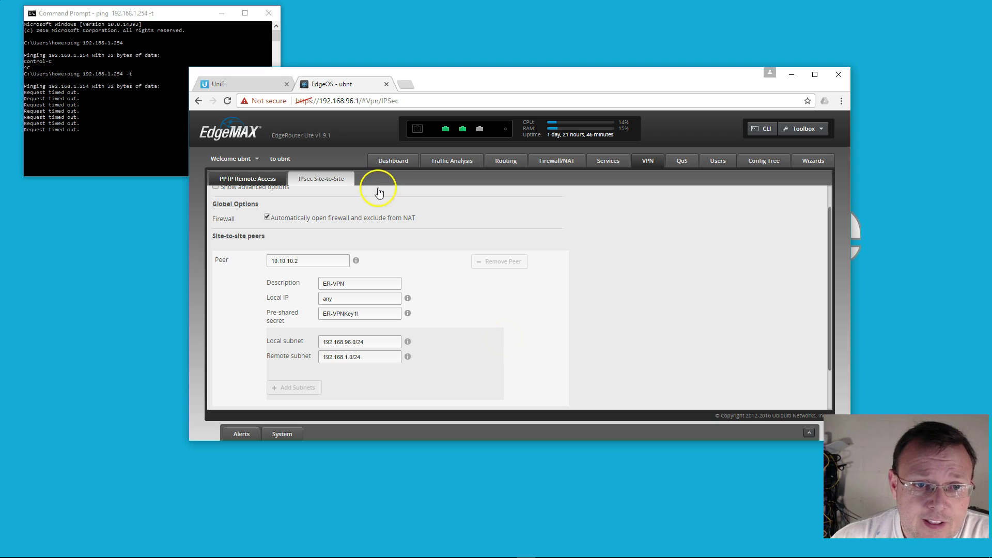
Switch to the UniFi Controller at 192.168.66.5 and sign in with the admin username and password.
{"action": "left_click", "coordinate": [256, 82]}
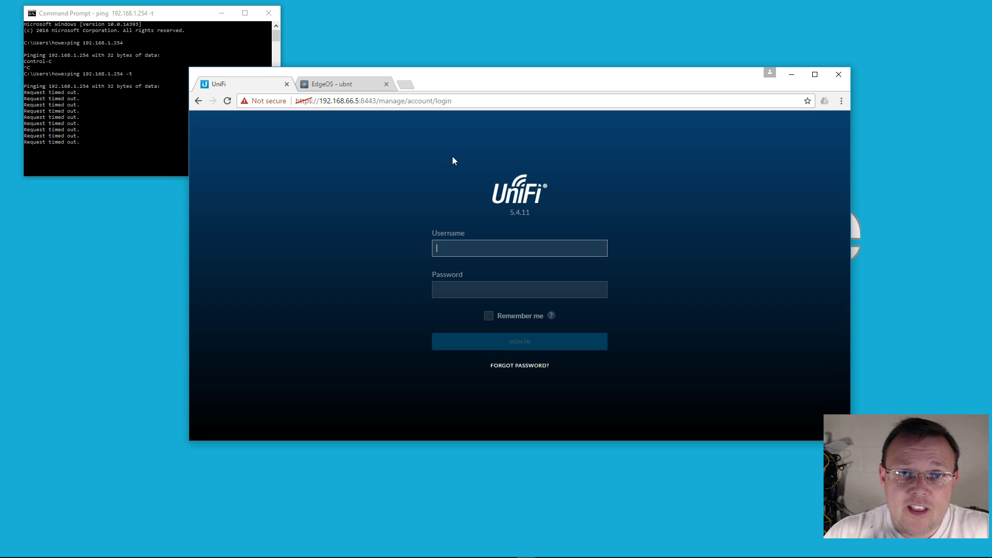
{"action": "left_click", "coordinate": [454, 159]}
{"action": "left_click", "coordinate": [587, 288]}
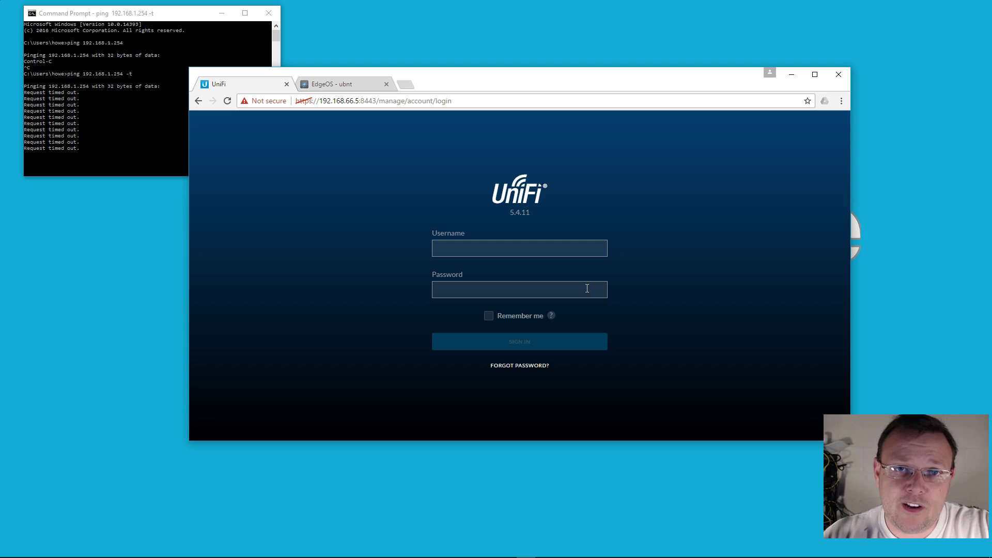
{"action": "type", "text": "who"}
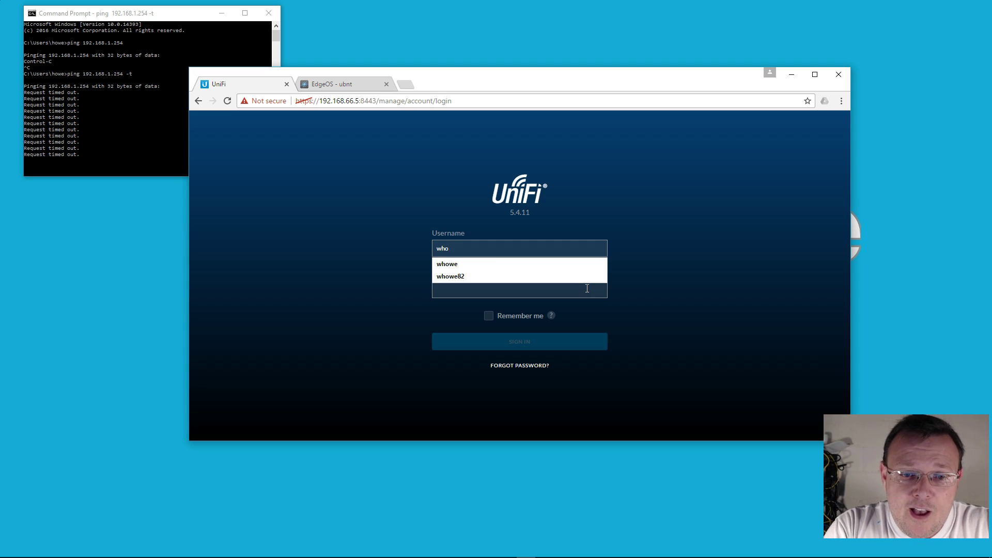
{"action": "type", "text": "we"}
{"action": "key", "text": "Tab"}
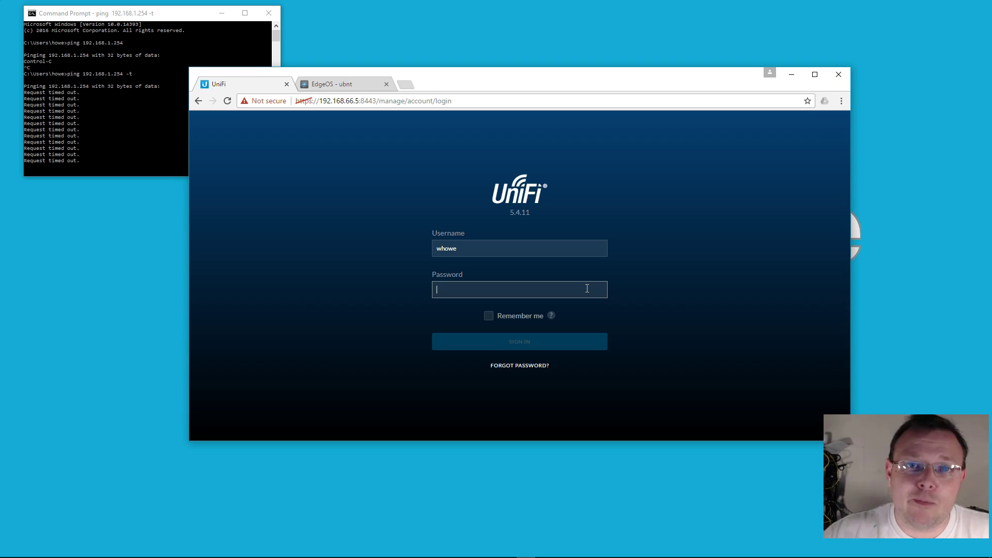
{"action": "type", "text": "•"}
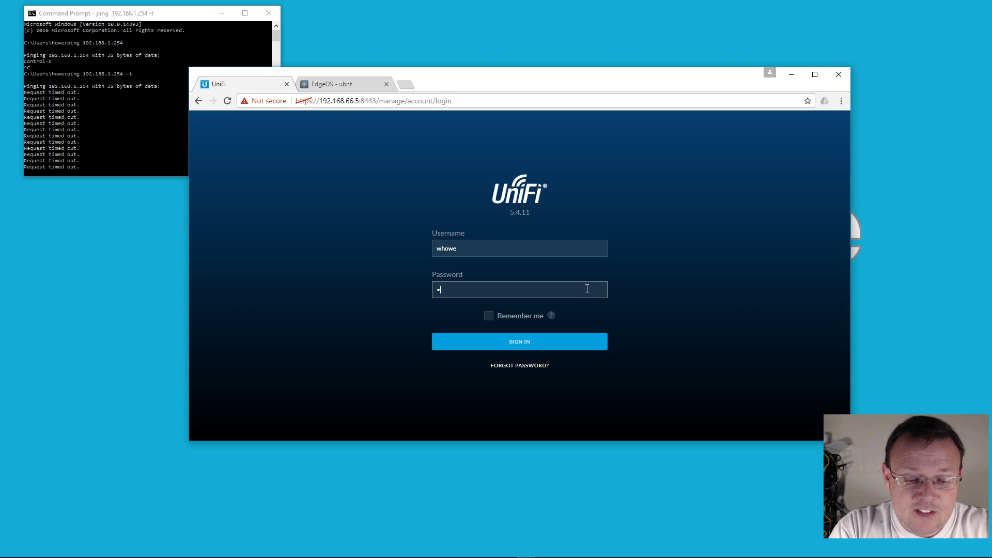
{"action": "type", "text": "•••••••"}
{"action": "key", "text": "Return"}
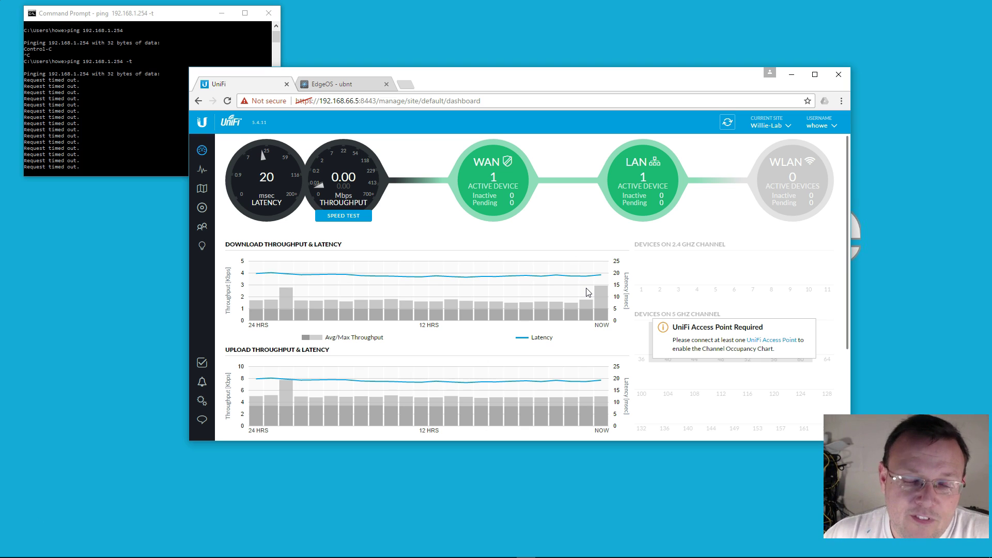
Open Settings > Networks to view the single 192.168.1.1/24 LAN network.
{"action": "mouse_move", "coordinate": [815, 168]}
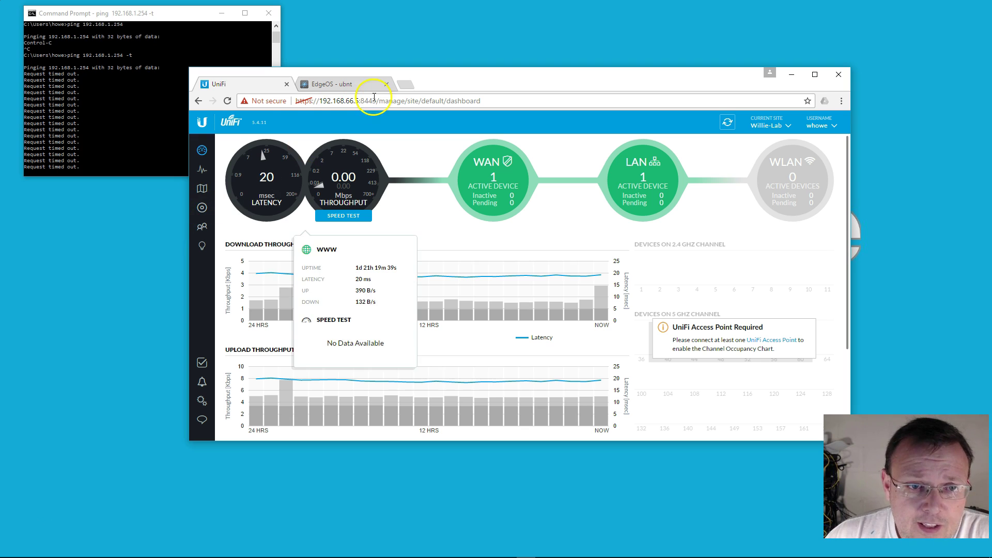
{"action": "left_click", "coordinate": [202, 207]}
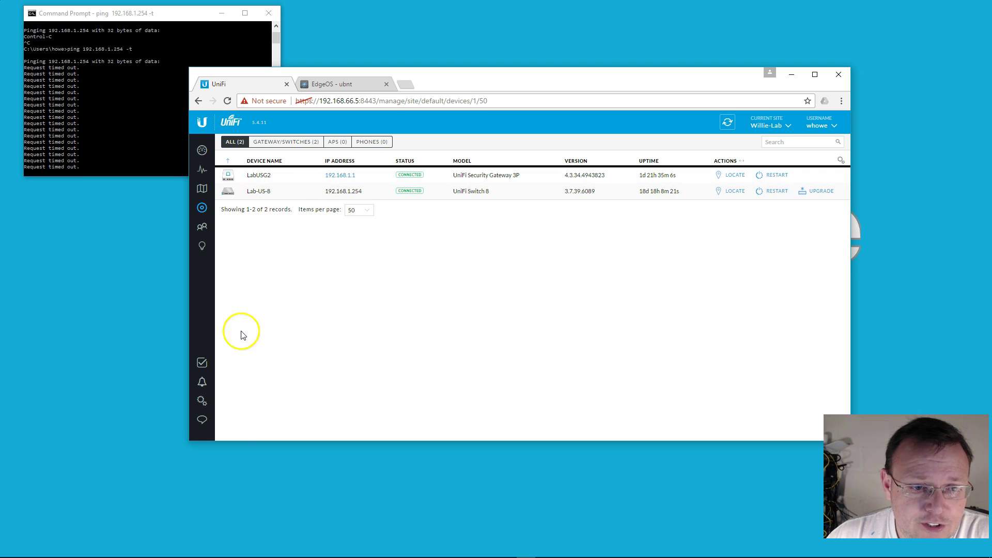
{"action": "left_click", "coordinate": [202, 400]}
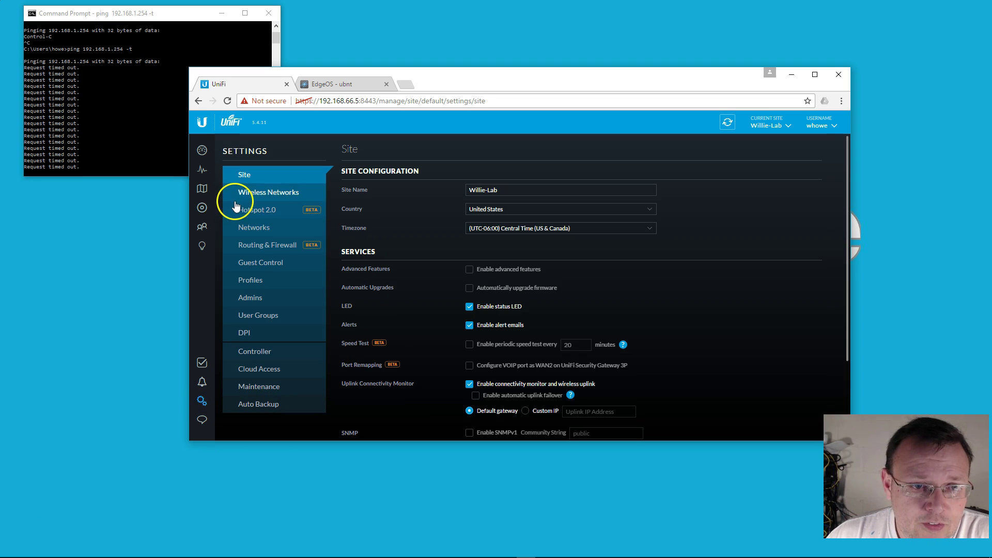
{"action": "left_click", "coordinate": [248, 227]}
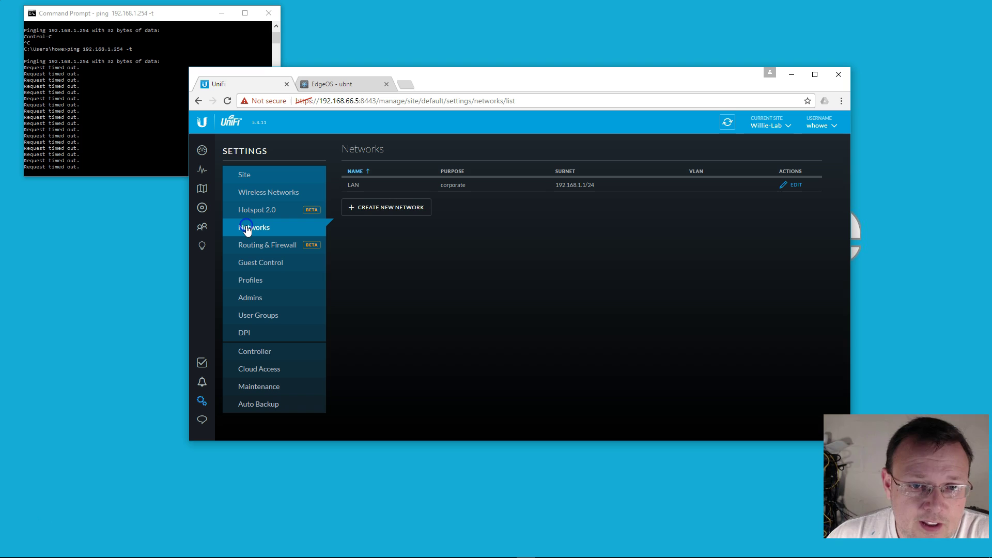
Create a new network named ER-VPN as a Site-to-Site VPN of type IPsec.
{"action": "left_click", "coordinate": [401, 209]}
{"action": "left_click", "coordinate": [492, 195]}
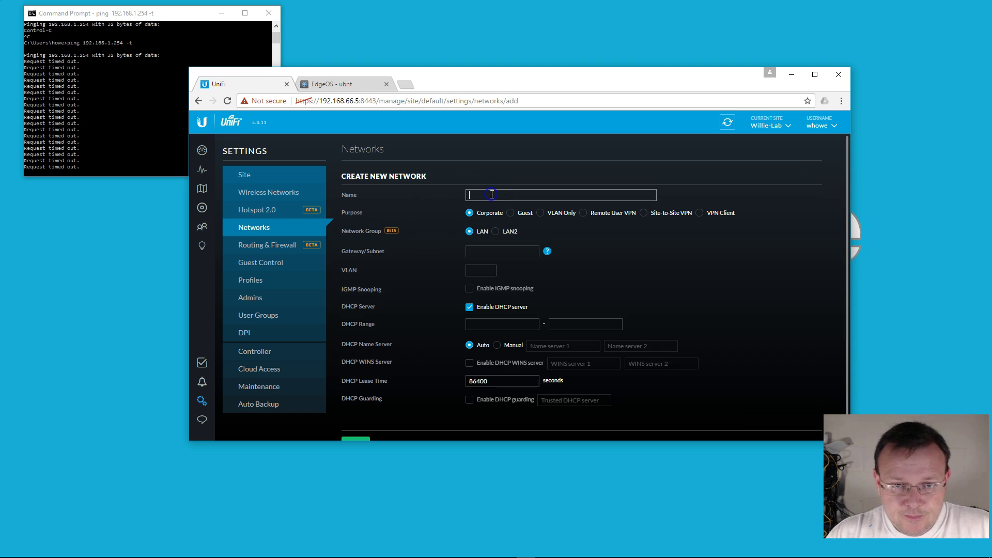
{"action": "type", "text": "ER"}
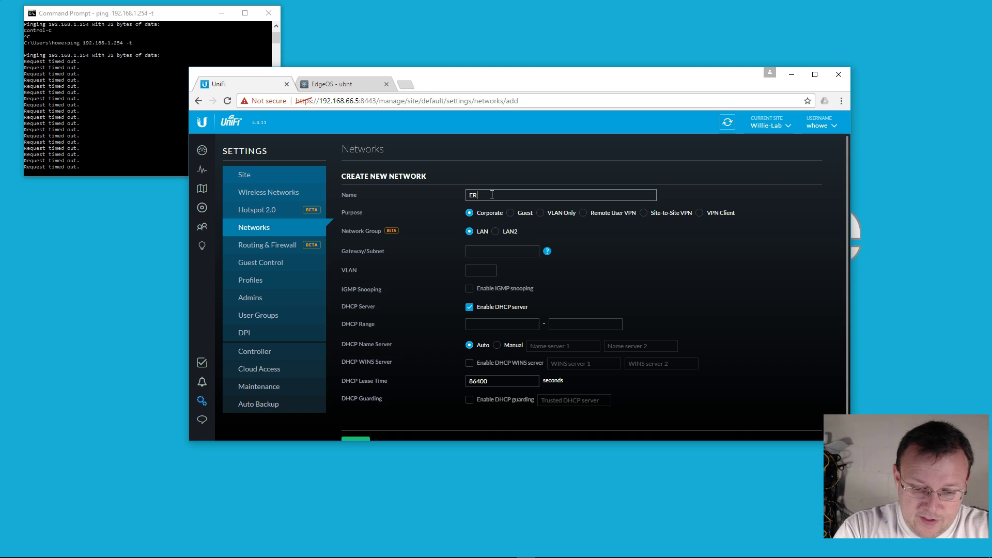
{"action": "type", "text": "-VPN"}
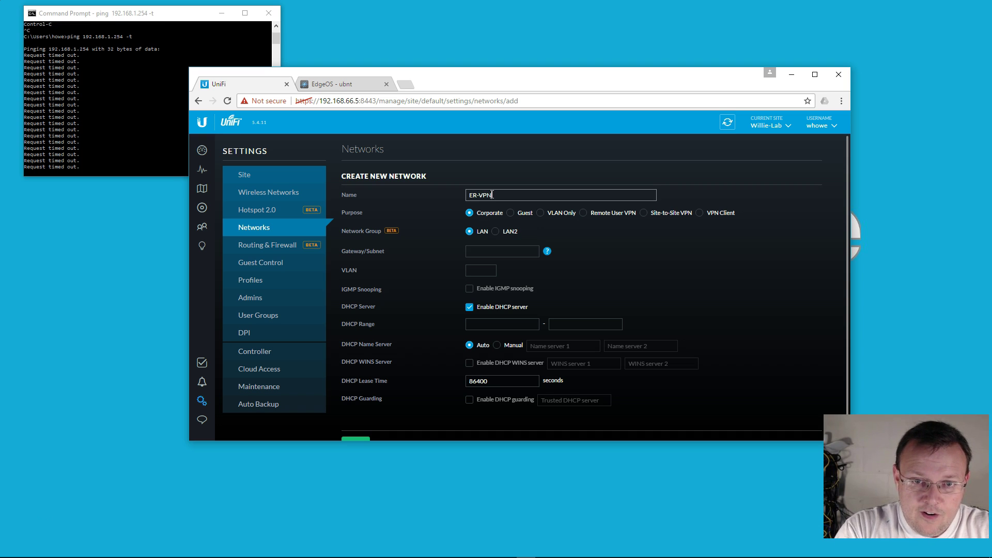
{"action": "left_click", "coordinate": [645, 218]}
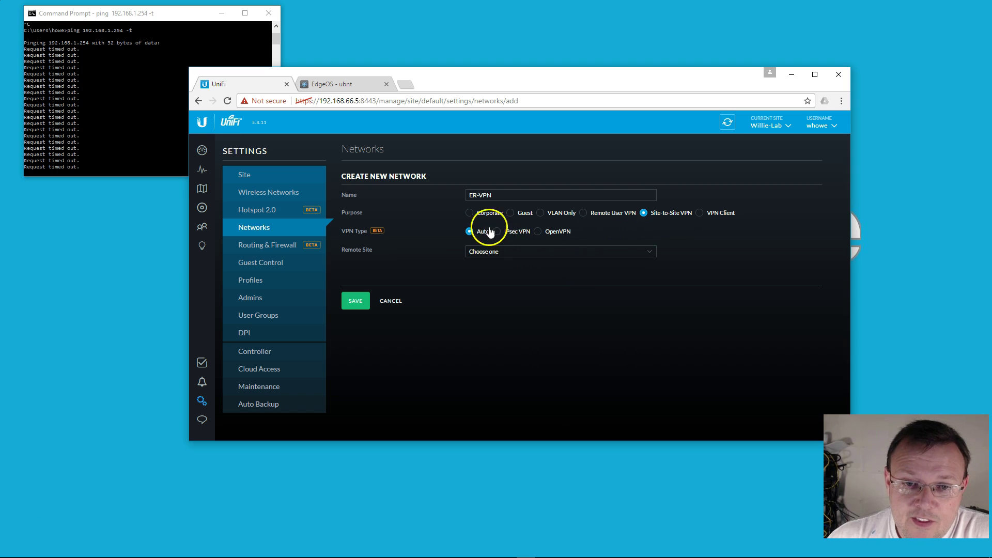
{"action": "left_click", "coordinate": [498, 233]}
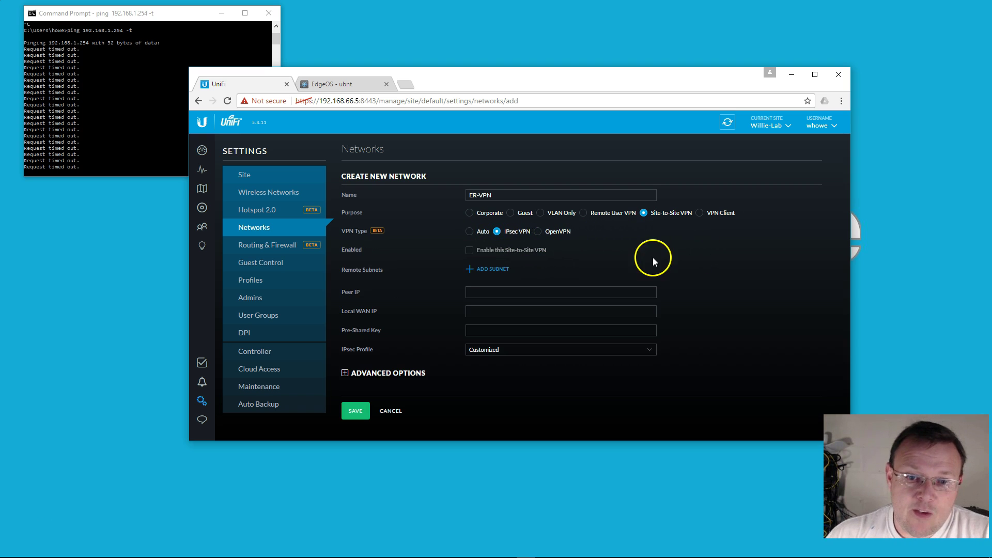
{"action": "left_click", "coordinate": [595, 330]}
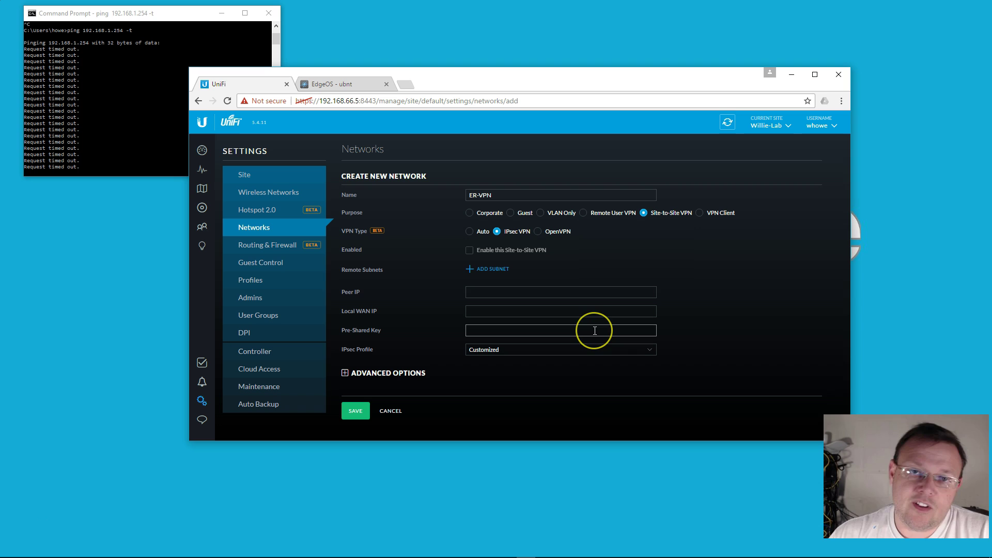
{"action": "left_click", "coordinate": [588, 329]}
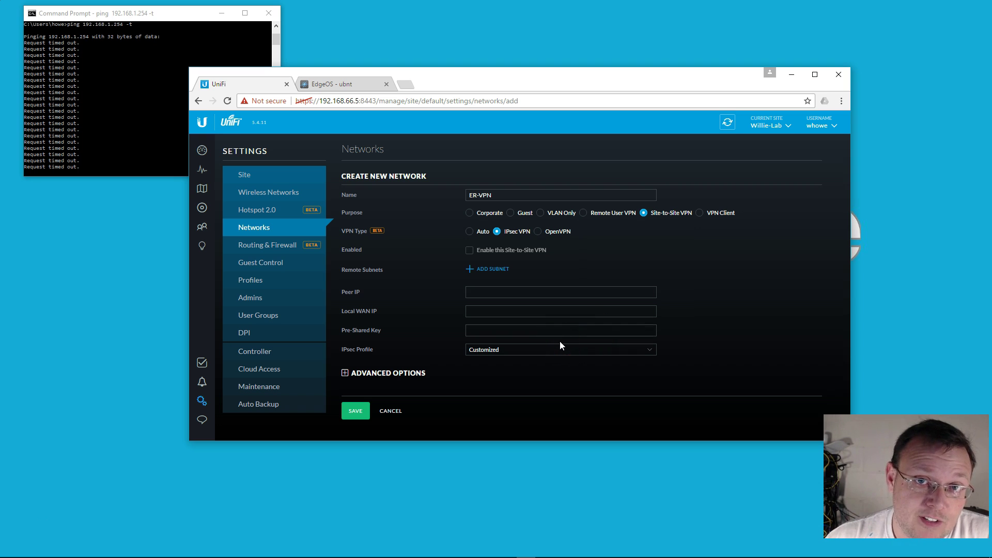
Enable the site-to-site VPN and add remote subnet 192.168.96.0/24.
{"action": "left_click", "coordinate": [470, 250]}
{"action": "left_click", "coordinate": [482, 277]}
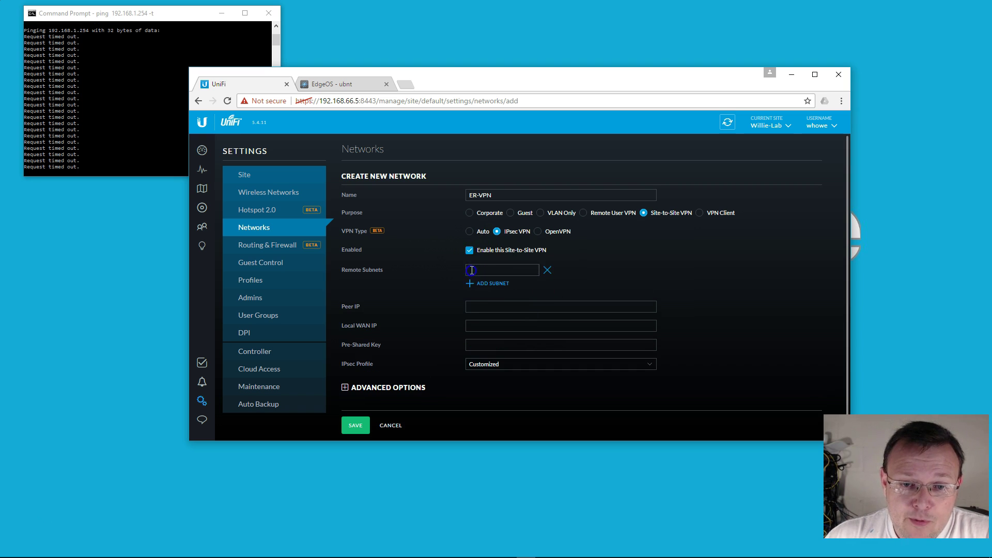
{"action": "left_click", "coordinate": [492, 270]}
{"action": "type", "text": "1"}
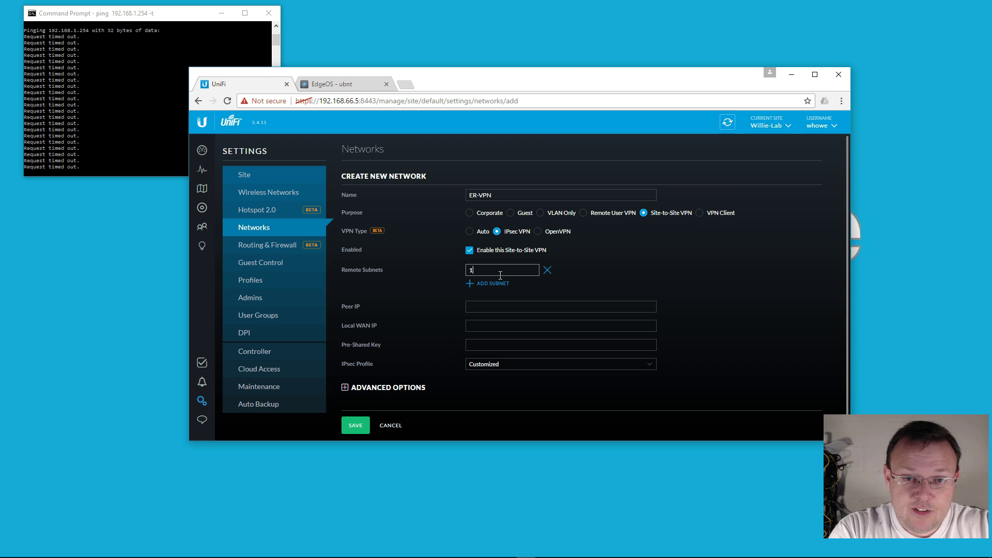
{"action": "type", "text": "92.168.9"}
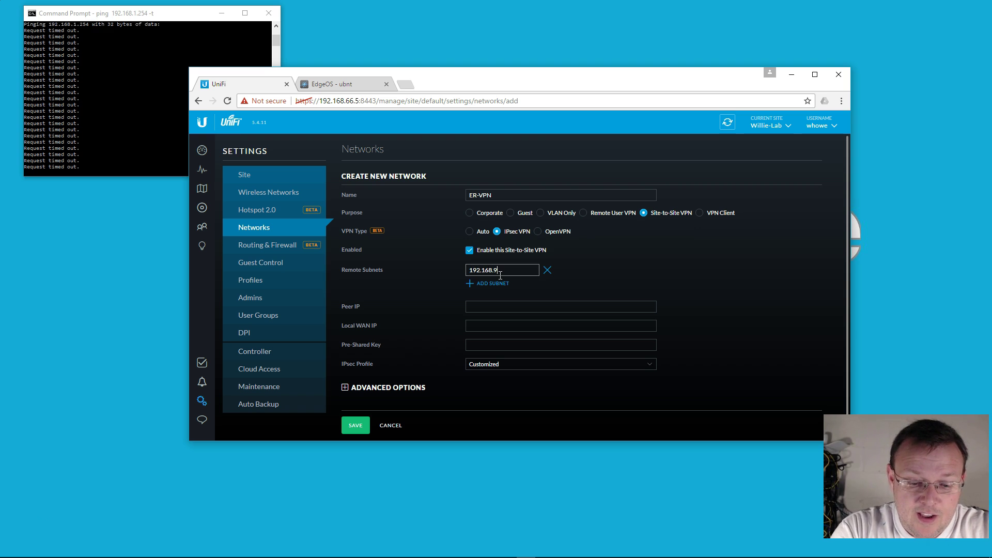
{"action": "type", "text": "6.0/24"}
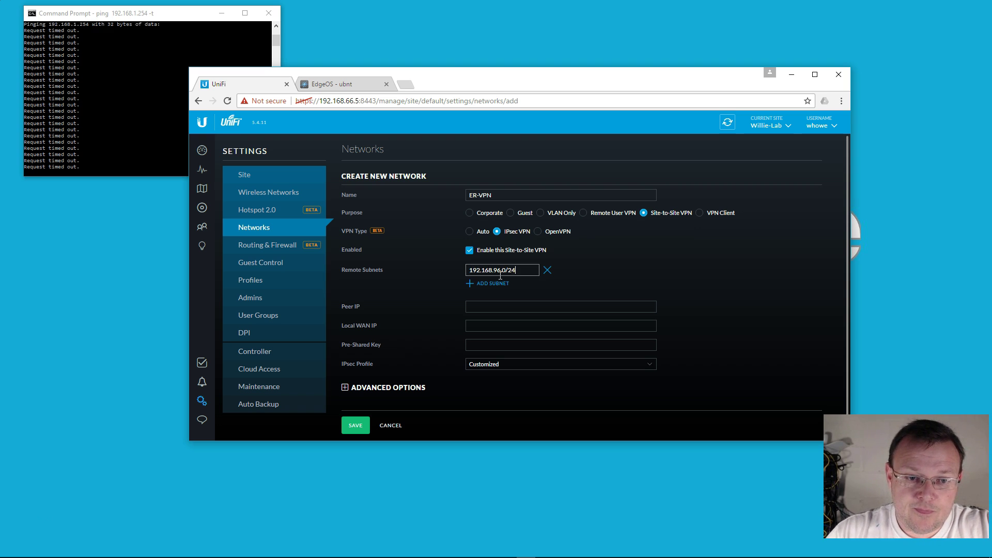
Enter peer IP 172.16.1.2, local WAN IP 10.10.10.2, and start the pre-shared key.
{"action": "left_click", "coordinate": [503, 306]}
{"action": "type", "text": "1"}
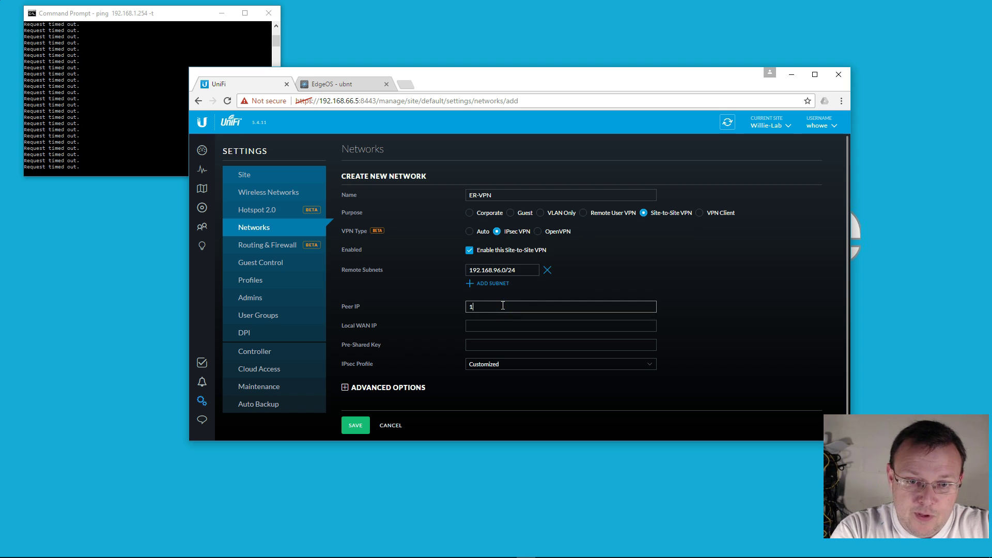
{"action": "type", "text": "72.16.1"}
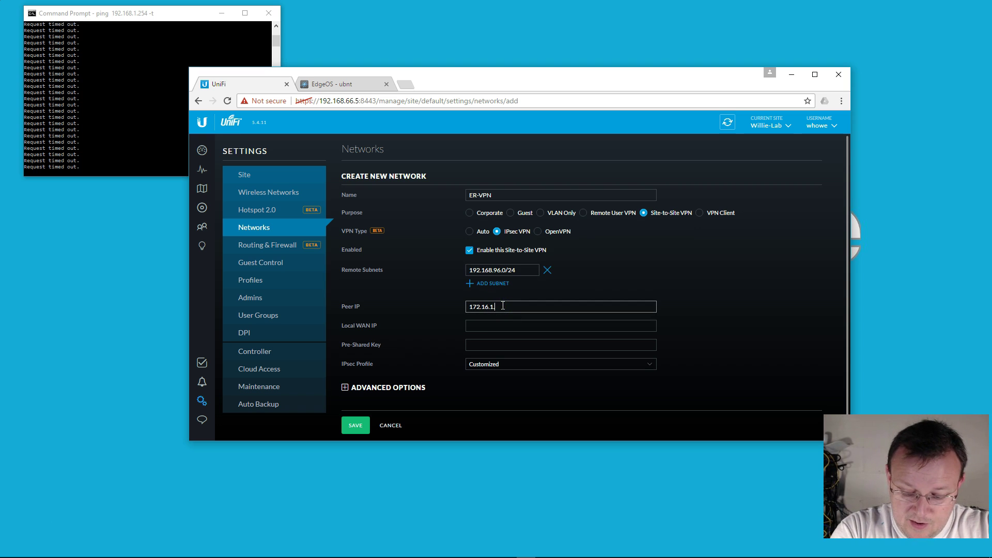
{"action": "type", "text": ".2"}
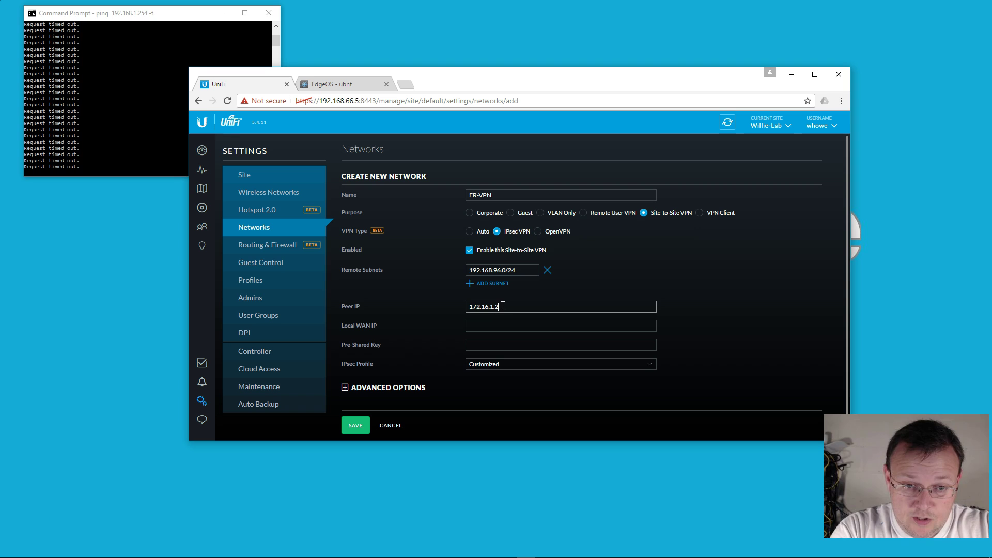
{"action": "key", "text": "Tab"}
{"action": "type", "text": "10.10.10"}
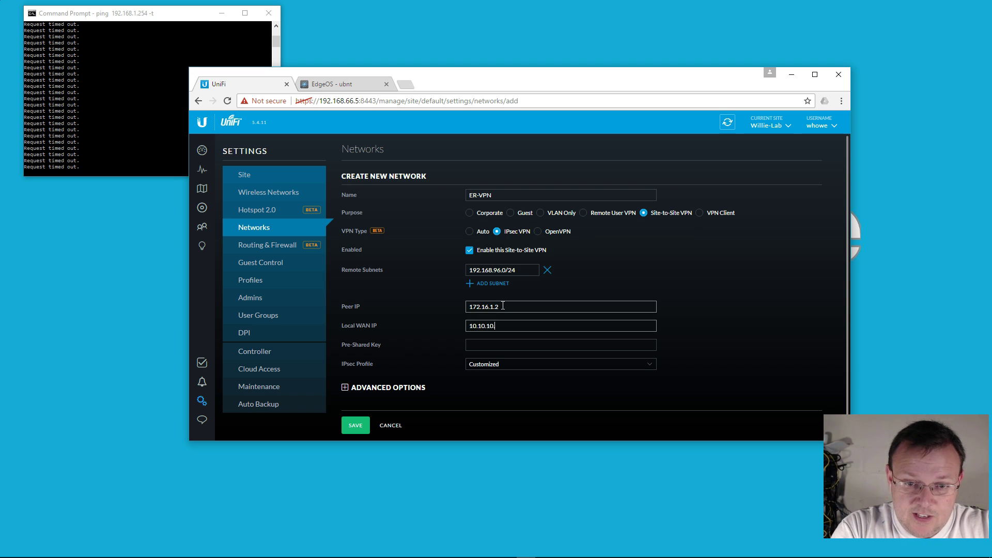
{"action": "type", "text": ".2"}
{"action": "key", "text": "Tab"}
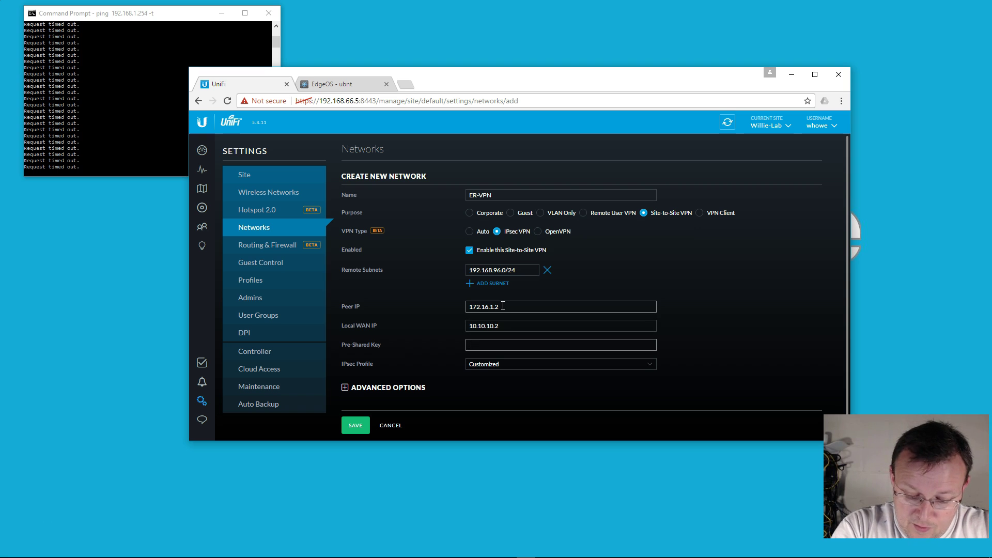
{"action": "type", "text": "ER-"}
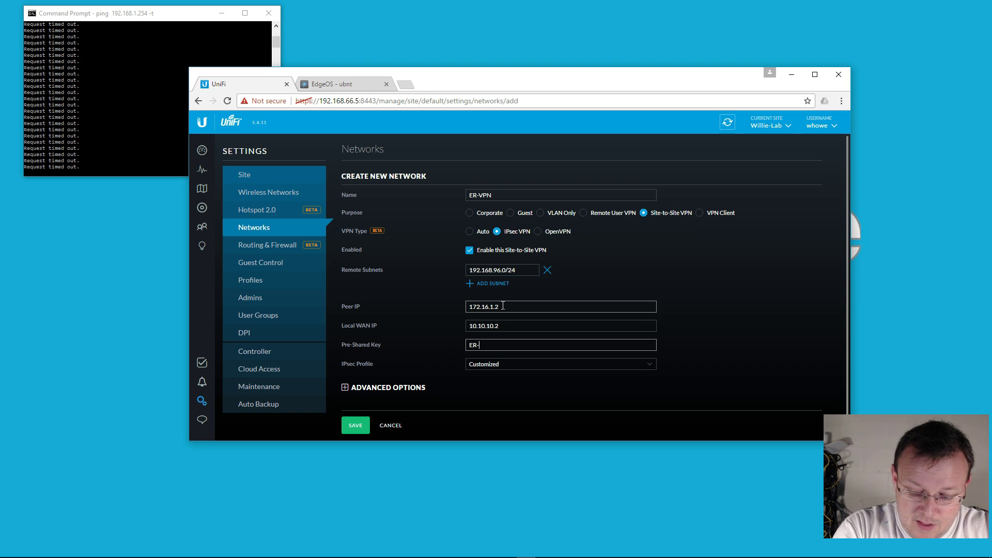
{"action": "type", "text": "VPNKey"}
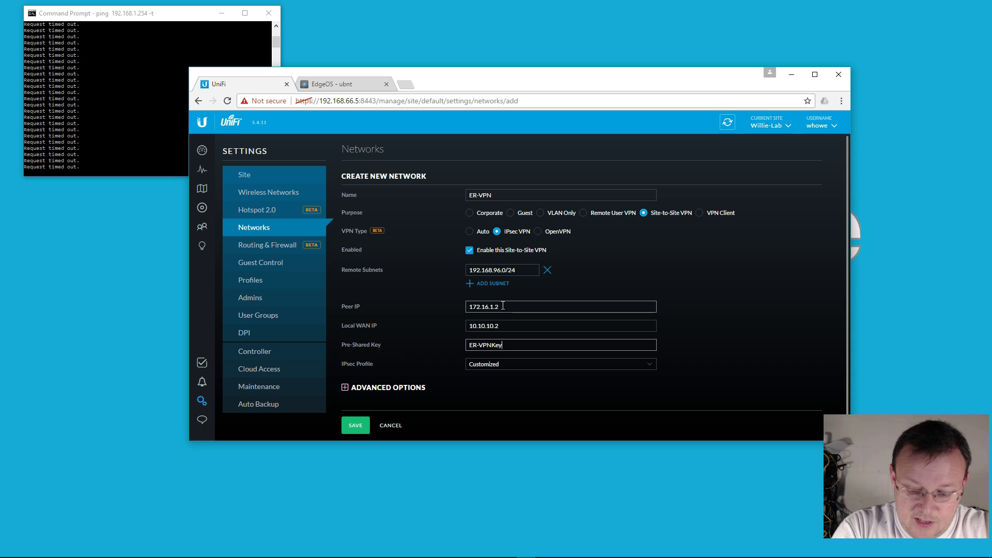
{"action": "type", "text": "1!"}
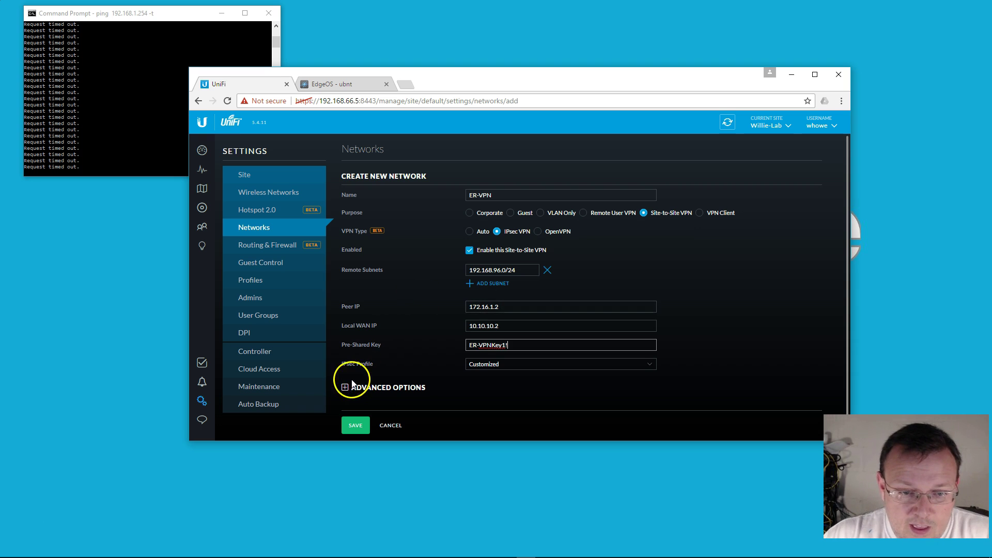
Turn off perfect forward secrecy and dynamic routing in ER-VPN's advanced options.
{"action": "left_click", "coordinate": [345, 387]}
{"action": "scroll", "coordinate": [445, 383], "scroll_direction": "down", "scroll_amount": 2}
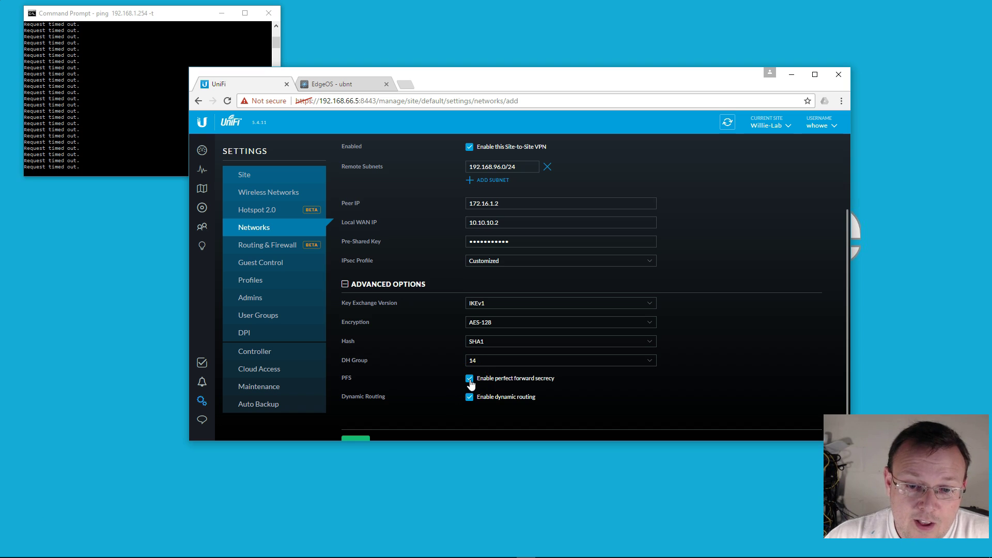
{"action": "left_click", "coordinate": [469, 380]}
{"action": "left_click", "coordinate": [469, 396]}
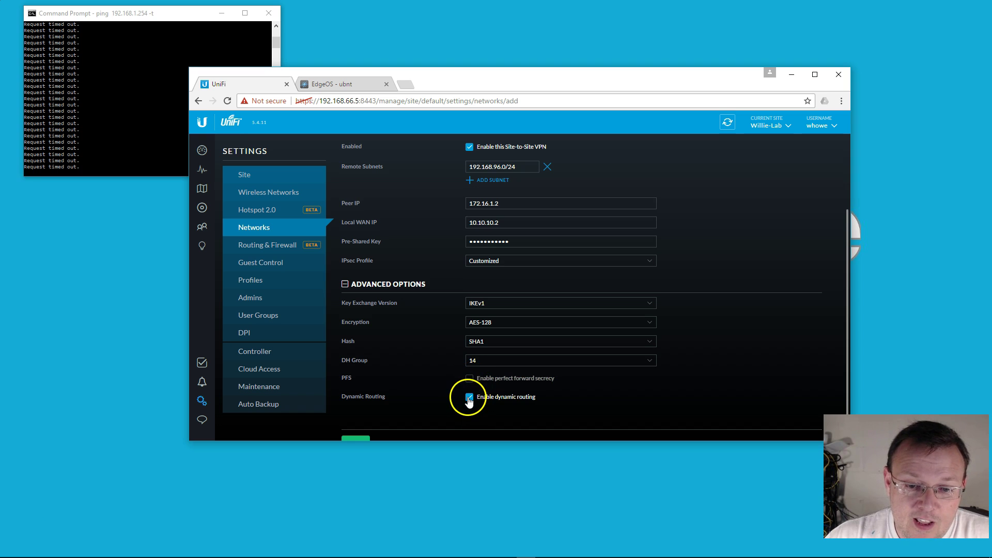
Save the ER-VPN site-to-site network and go to the devices list.
{"action": "scroll", "coordinate": [519, 403], "scroll_direction": "down", "scroll_amount": 1}
{"action": "left_click", "coordinate": [356, 424]}
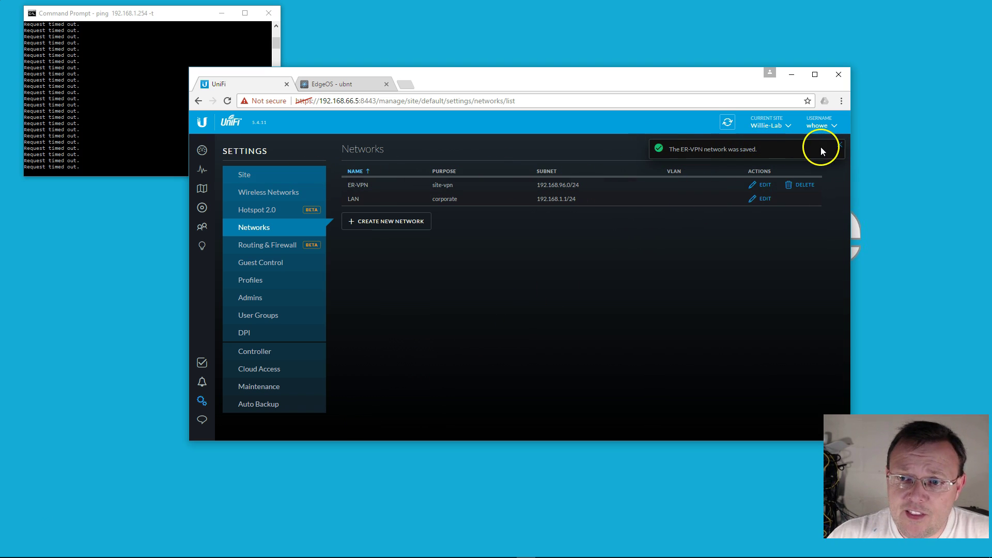
{"action": "left_click", "coordinate": [839, 145]}
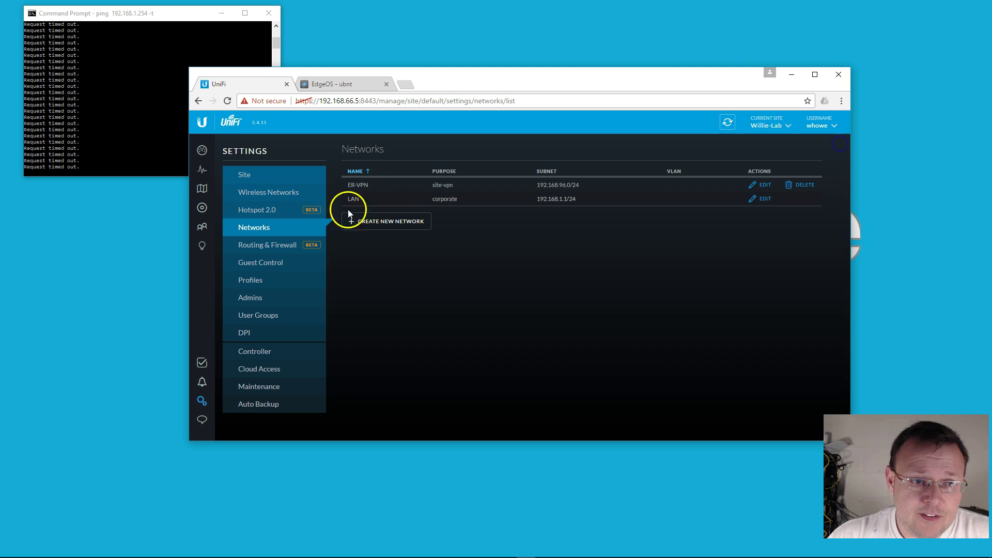
{"action": "left_click", "coordinate": [202, 208]}
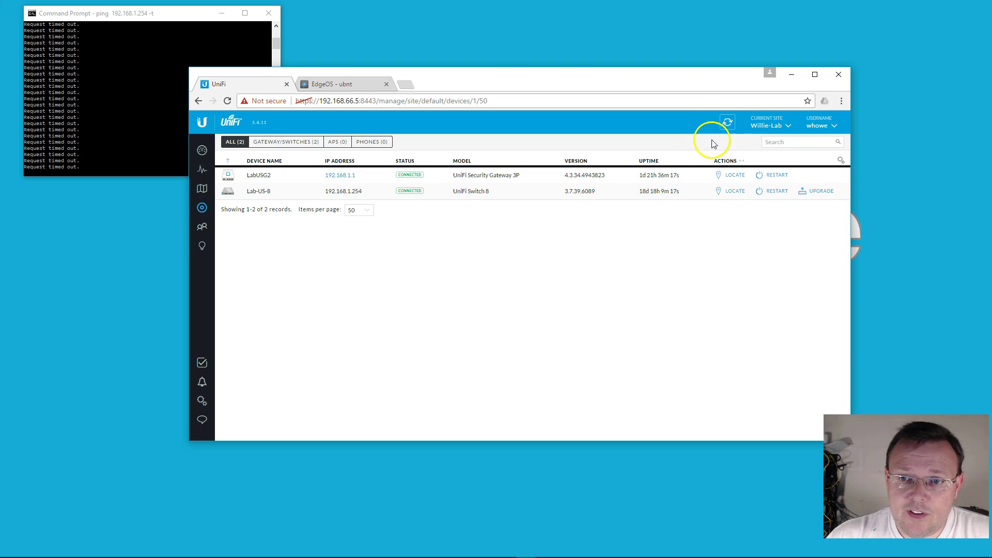
Refresh the devices list until LabUSG2 goes from Provisioning back to Connected.
{"action": "left_click", "coordinate": [727, 122]}
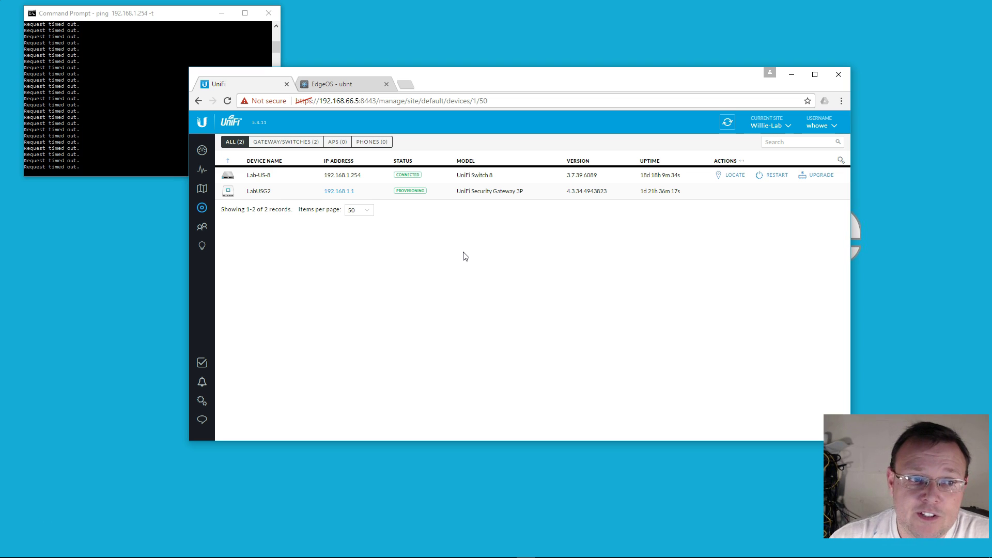
{"action": "left_click", "coordinate": [729, 124]}
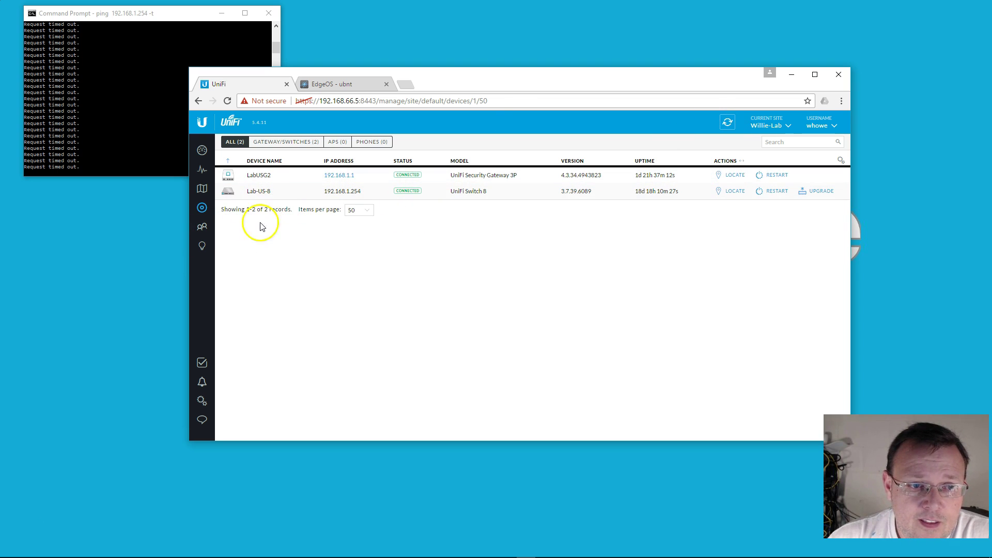
Check ER-VPN's site-to-site status on the EdgeRouter, then refresh the UniFi devices list.
{"action": "left_click", "coordinate": [342, 84]}
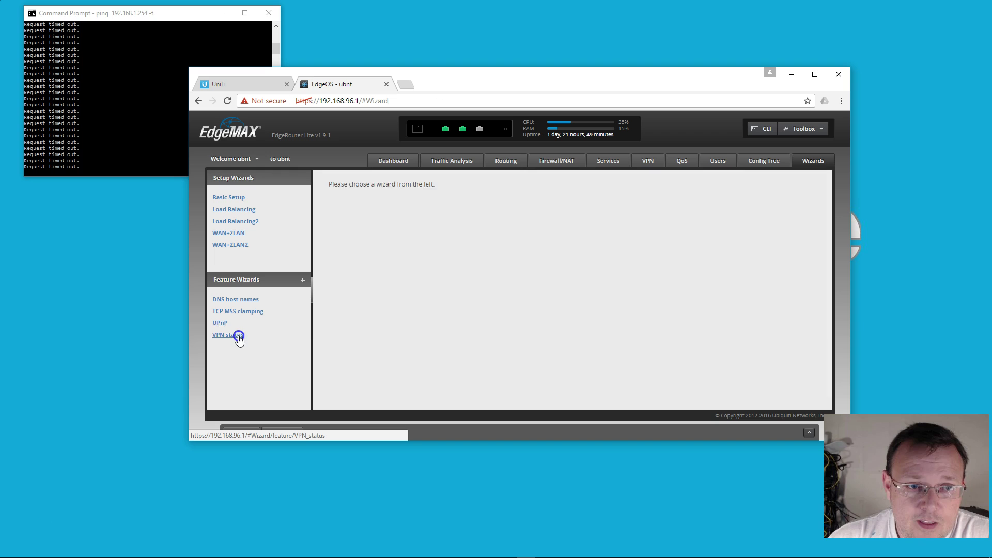
{"action": "left_click", "coordinate": [235, 335]}
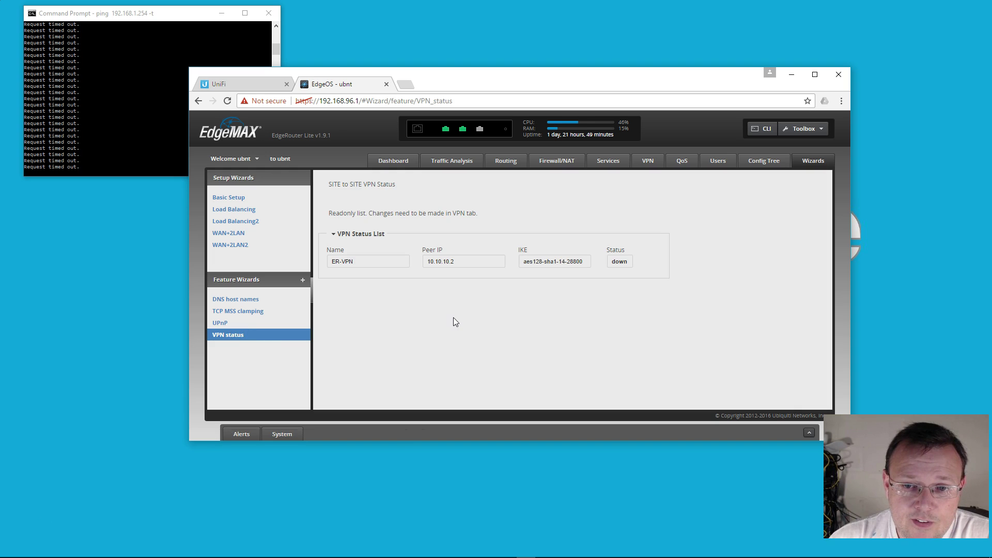
{"action": "left_click", "coordinate": [262, 88]}
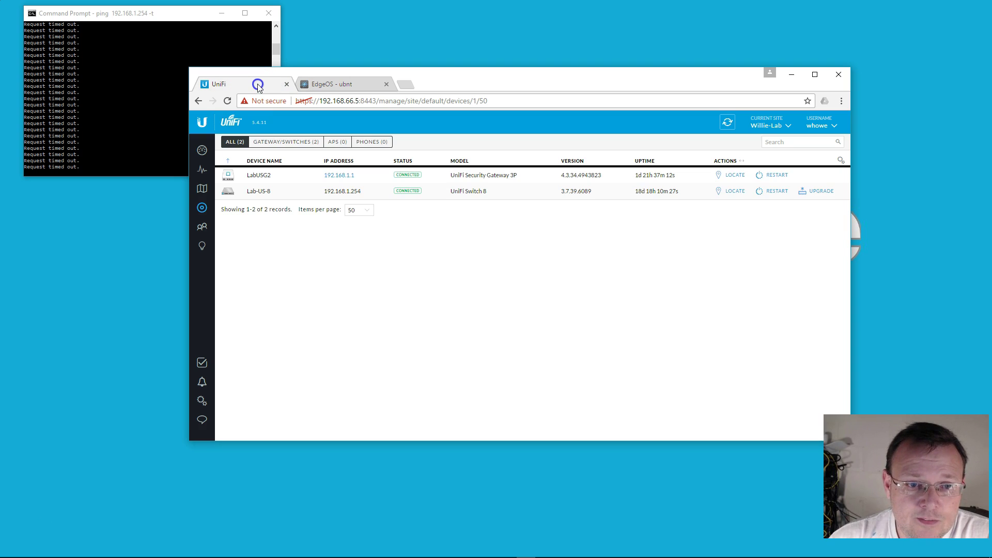
{"action": "left_click", "coordinate": [727, 123]}
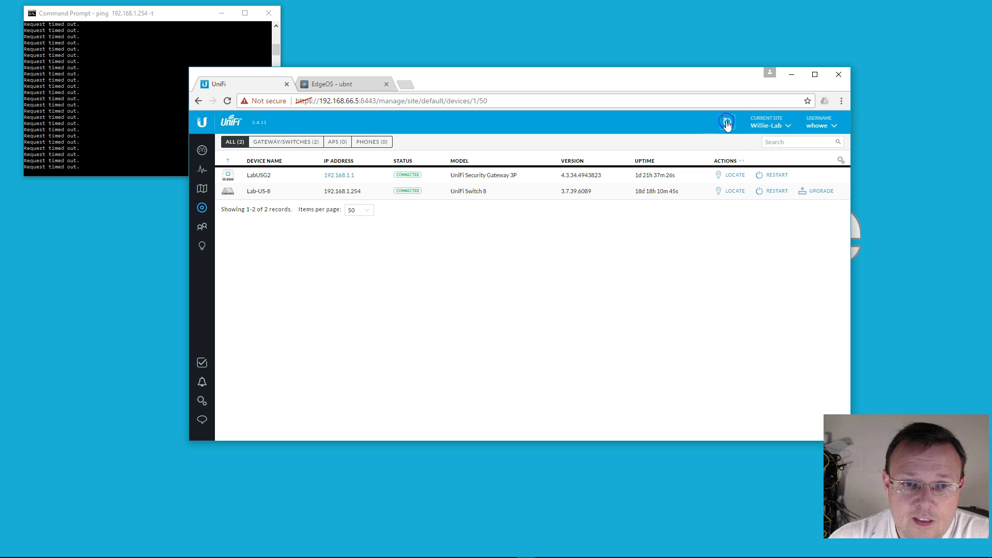
Confirm pings to 192.168.1.254 now reply and reload EdgeOS VPN status showing ER-VPN up.
{"action": "left_click", "coordinate": [145, 126]}
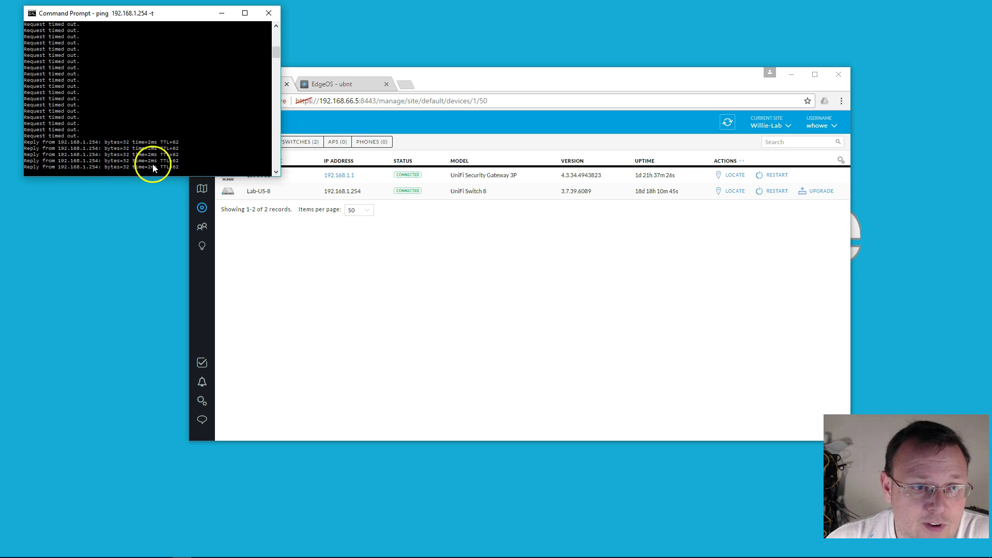
{"action": "left_click", "coordinate": [446, 82]}
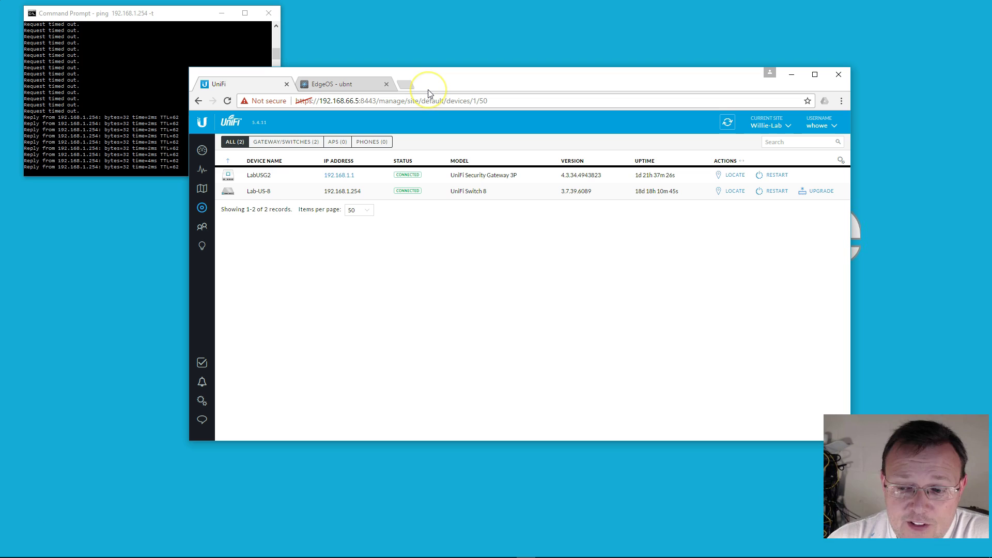
{"action": "left_click", "coordinate": [355, 83]}
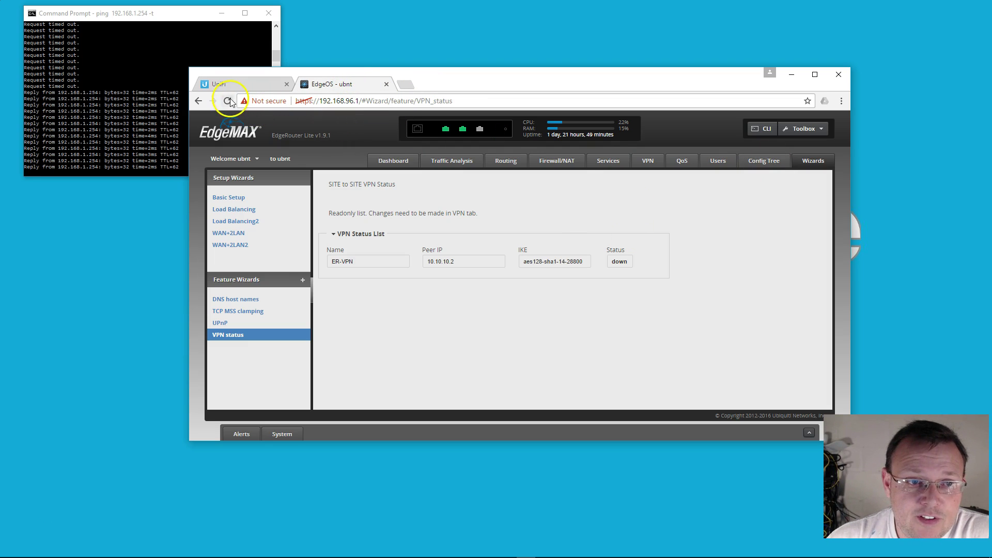
{"action": "left_click", "coordinate": [227, 101]}
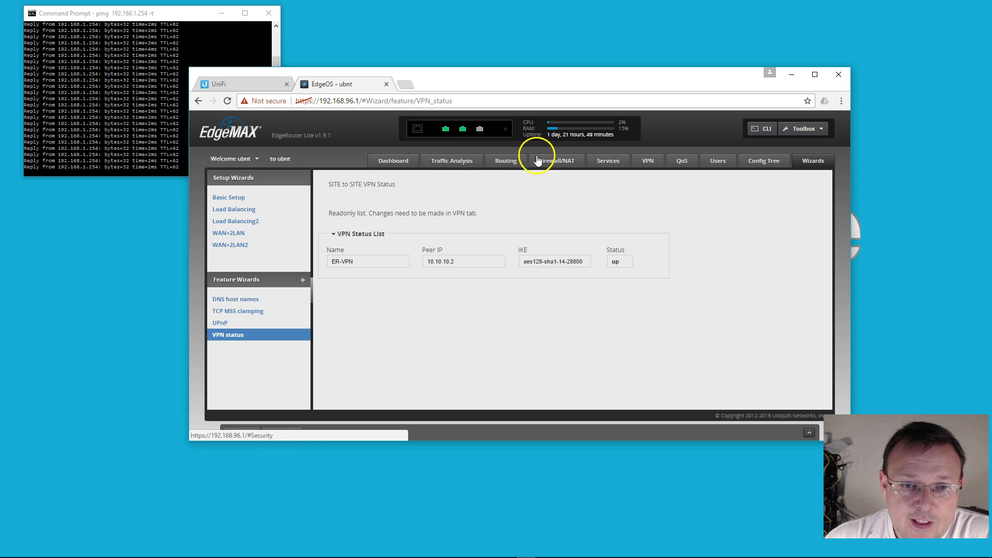
{"action": "left_click", "coordinate": [244, 85]}
View LabUSG2's networks in its properties, including LAN 192.168.1.1.
{"action": "left_click", "coordinate": [279, 177]}
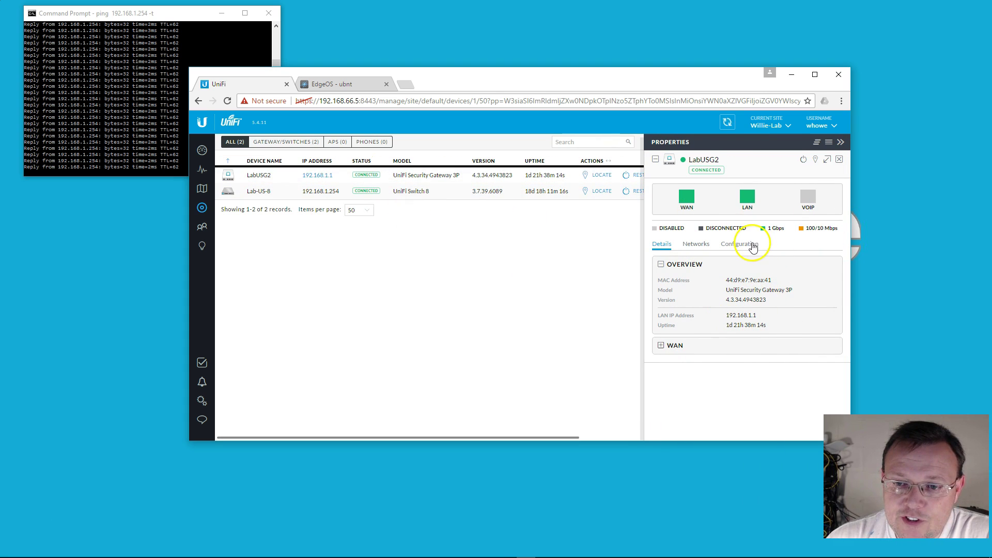
{"action": "left_click", "coordinate": [705, 242]}
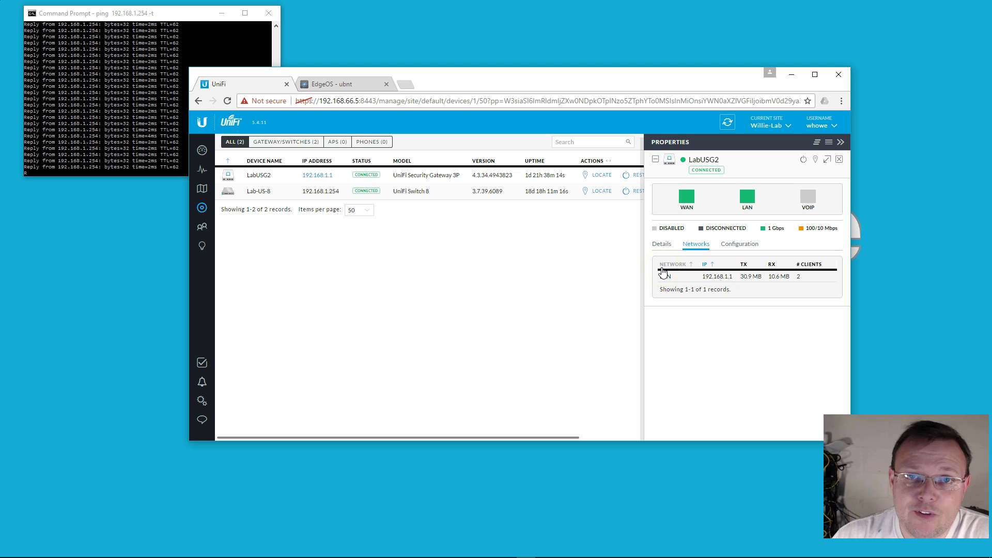
{"action": "left_click", "coordinate": [742, 344]}
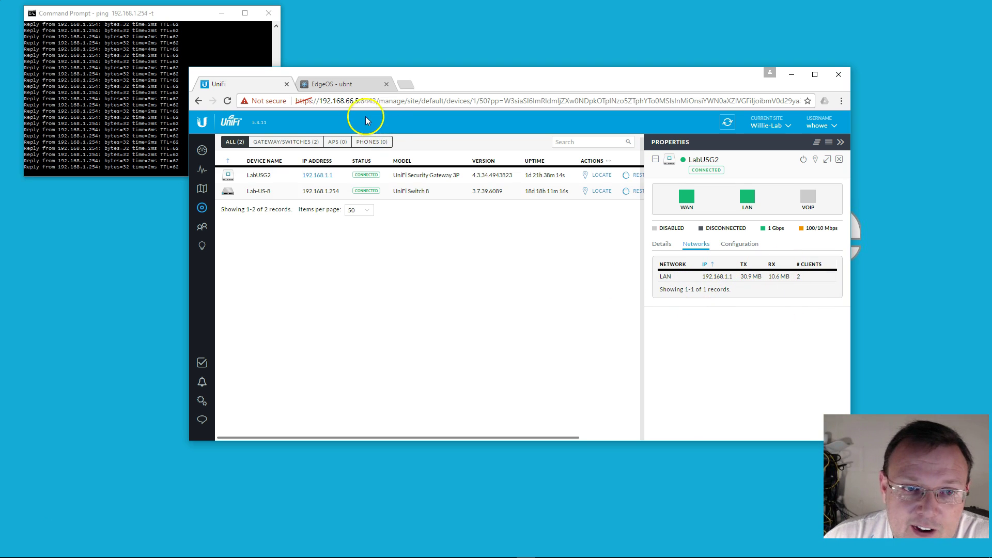
{"action": "left_click", "coordinate": [348, 84]}
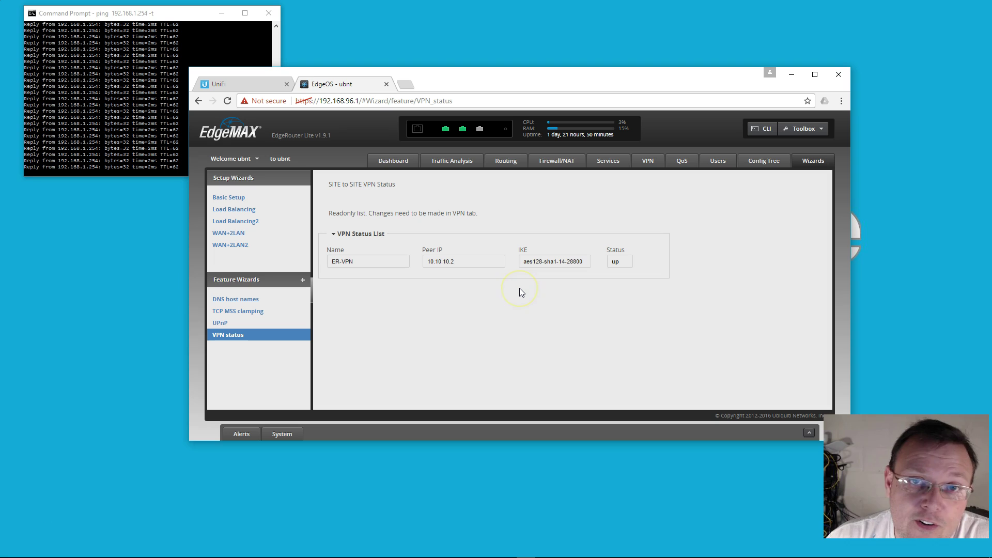
{"action": "left_click", "coordinate": [249, 83]}
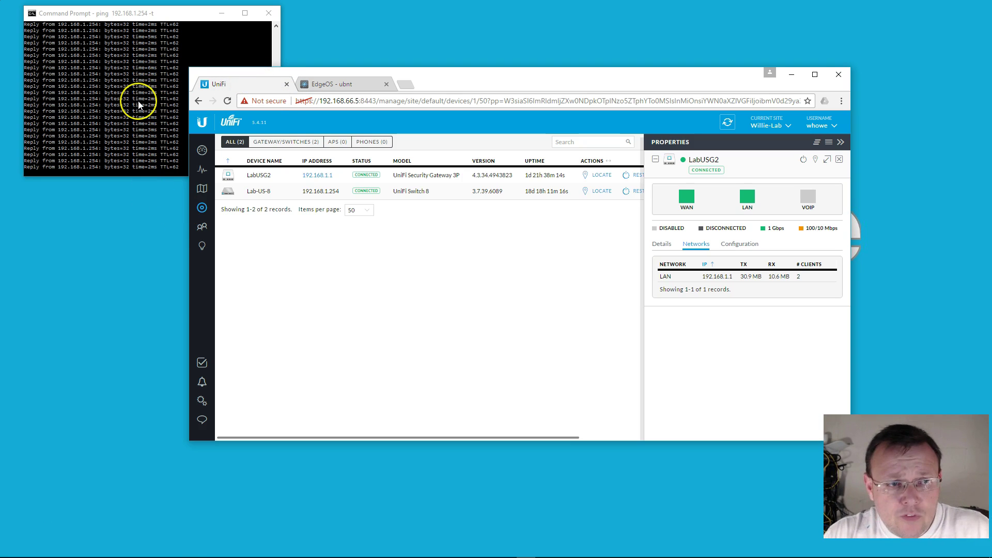
Stop the continuous ping to 192.168.1.254, showing 119 sent, 75 received, 36% loss.
{"action": "left_click", "coordinate": [138, 101]}
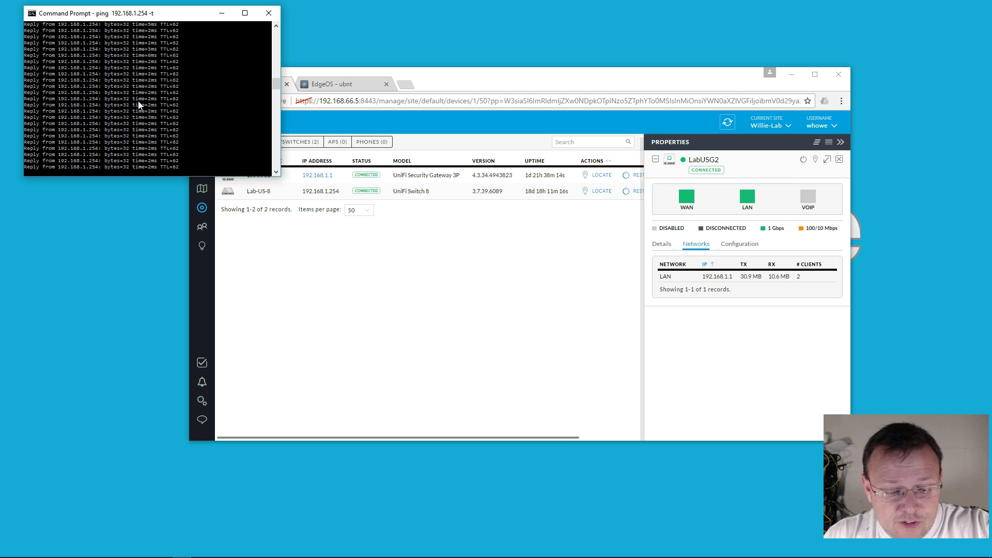
{"action": "key", "text": "ctrl+c"}
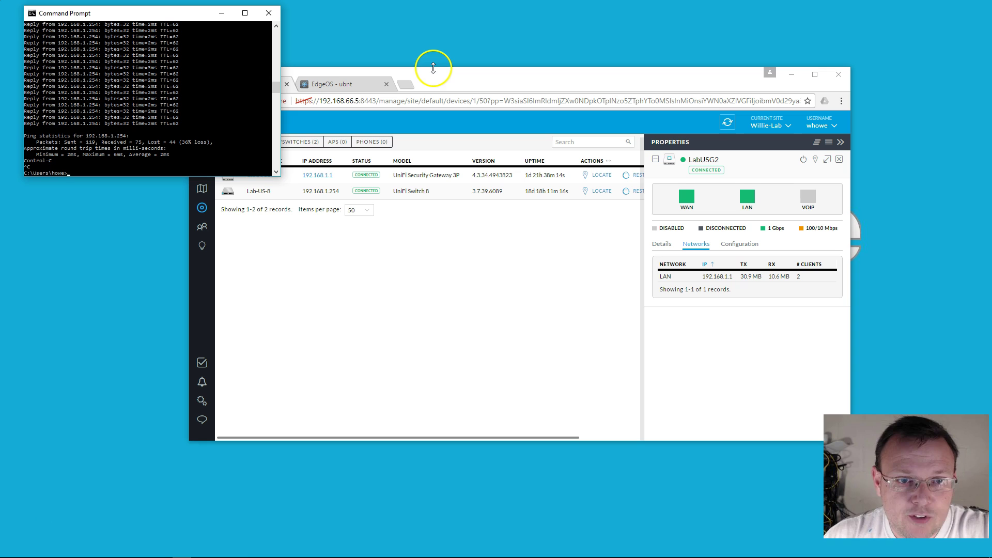
{"action": "mouse_move", "coordinate": [259, 548]}
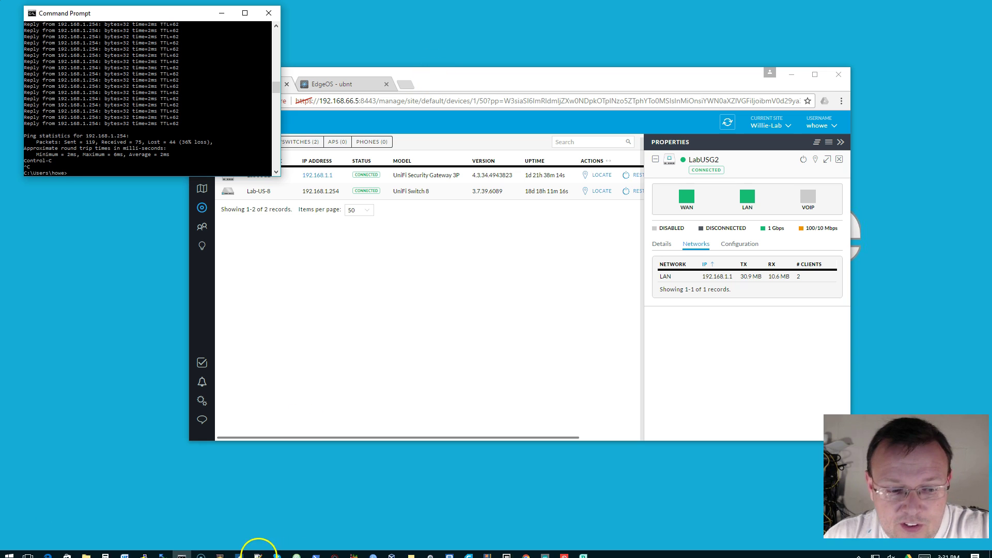
SSH into 192.168.1.254 with PuTTY and log in with the site's device username and password.
{"action": "left_click", "coordinate": [143, 551]}
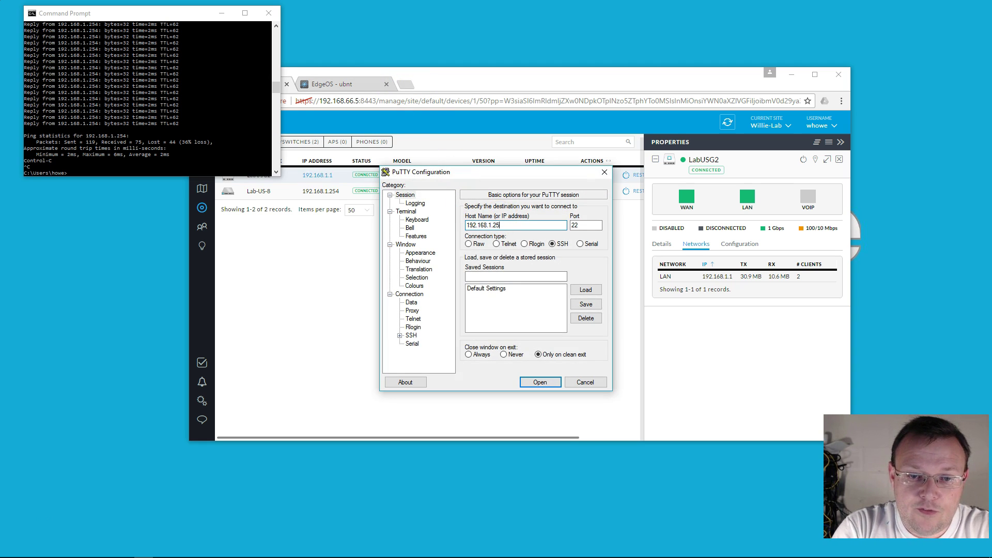
{"action": "key", "text": "Return"}
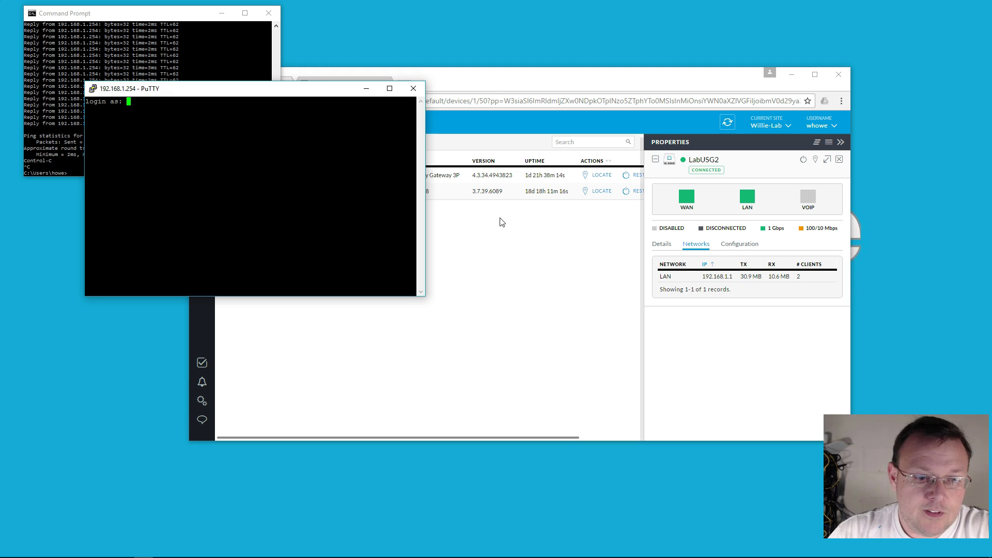
{"action": "left_click", "coordinate": [202, 401]}
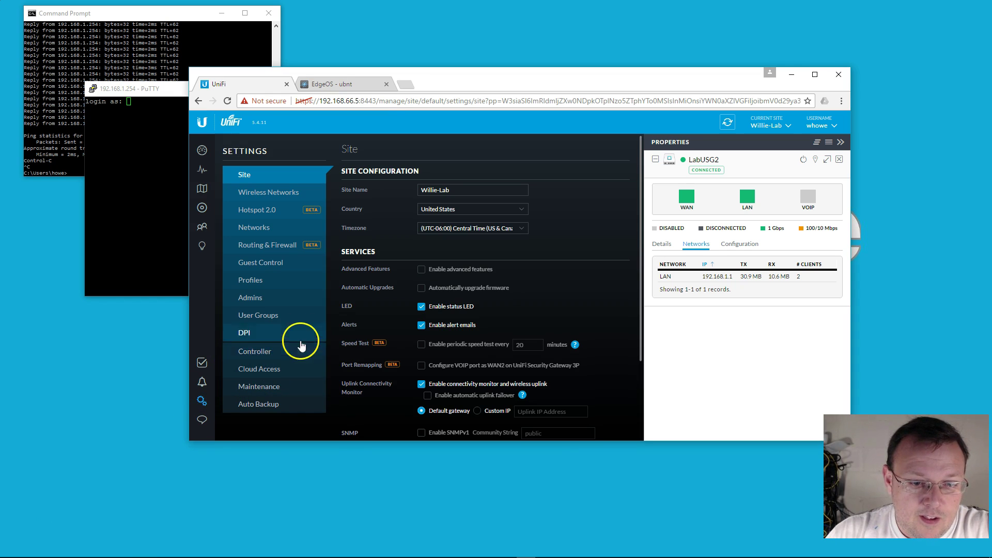
{"action": "scroll", "coordinate": [381, 341], "scroll_direction": "down", "scroll_amount": 2}
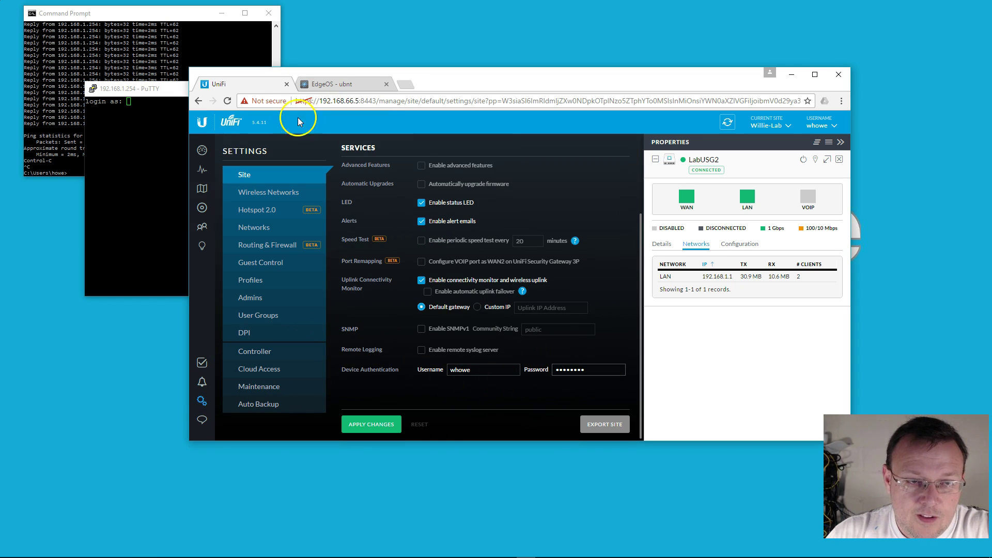
{"action": "left_click", "coordinate": [118, 197]}
{"action": "type", "text": "whow"}
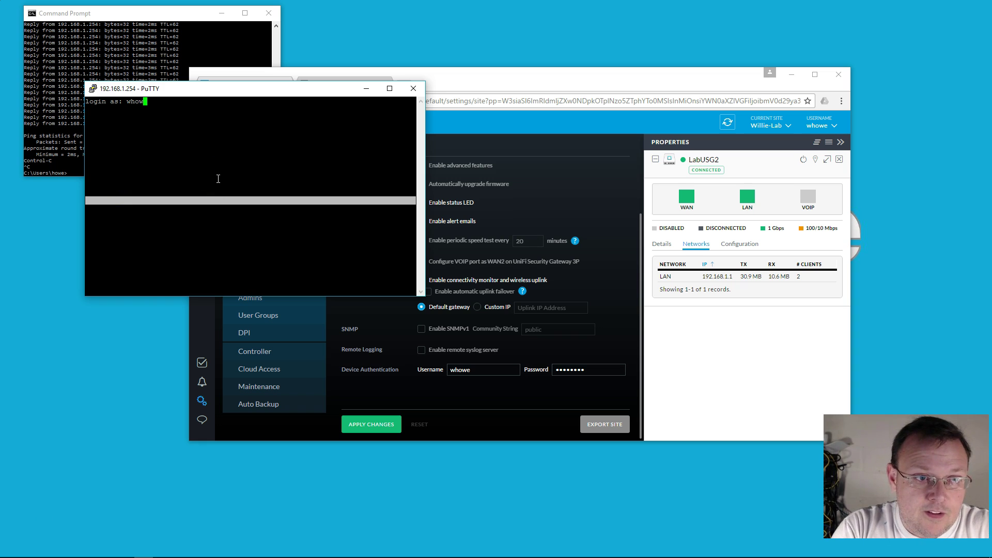
{"action": "type", "text": "e"}
{"action": "key", "text": "Return"}
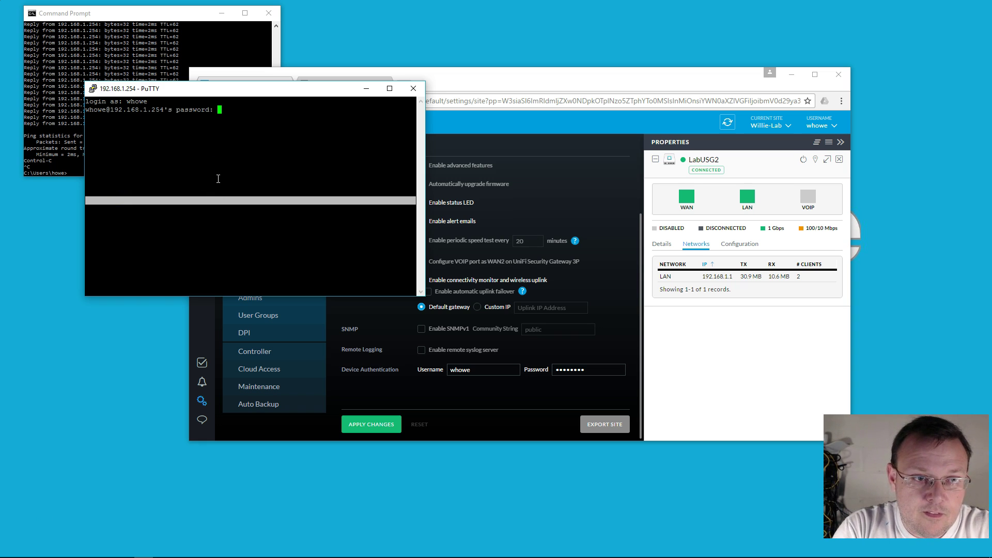
{"action": "key", "text": "Return"}
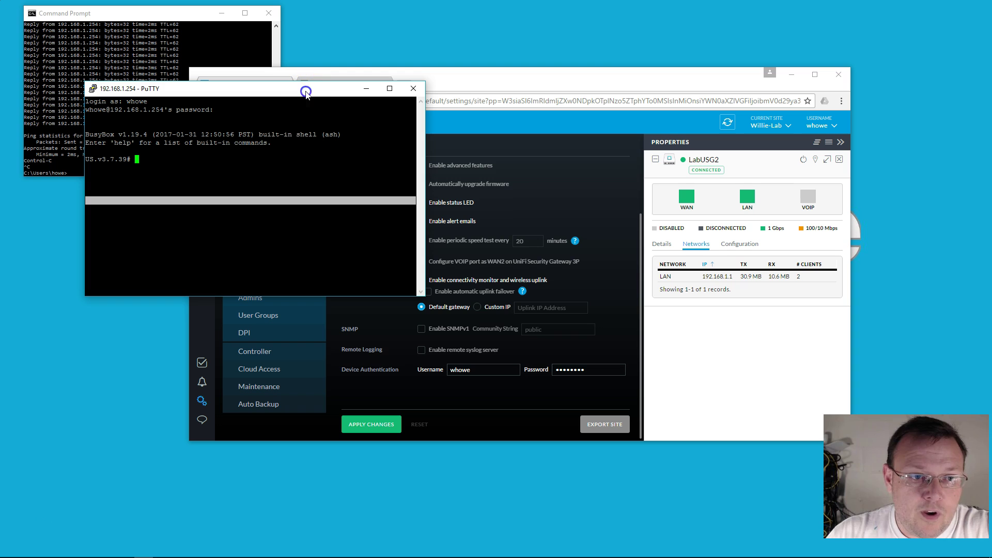
Run help in the SSH session to list commands and the ping usage.
{"action": "left_click", "coordinate": [305, 91]}
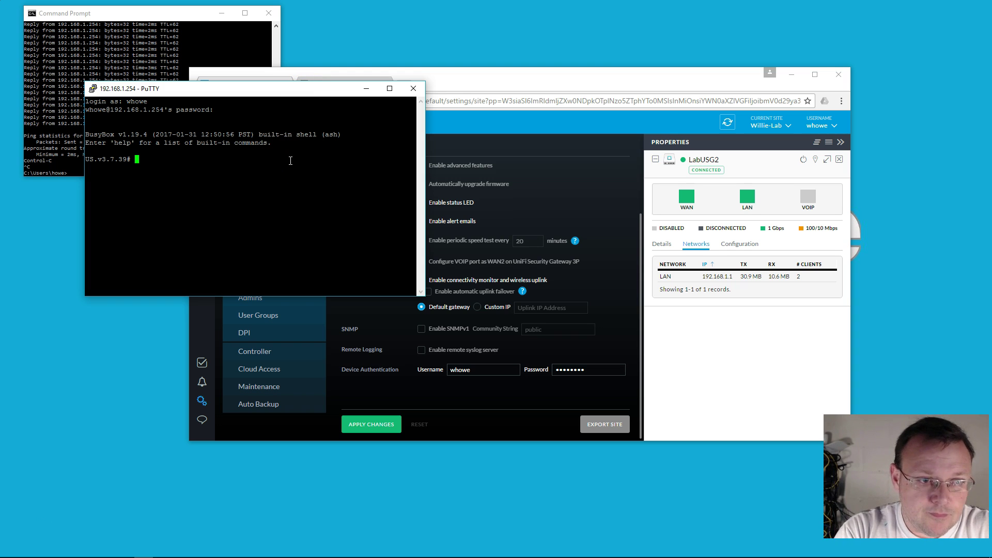
{"action": "key", "text": "Return"}
{"action": "type", "text": "he"}
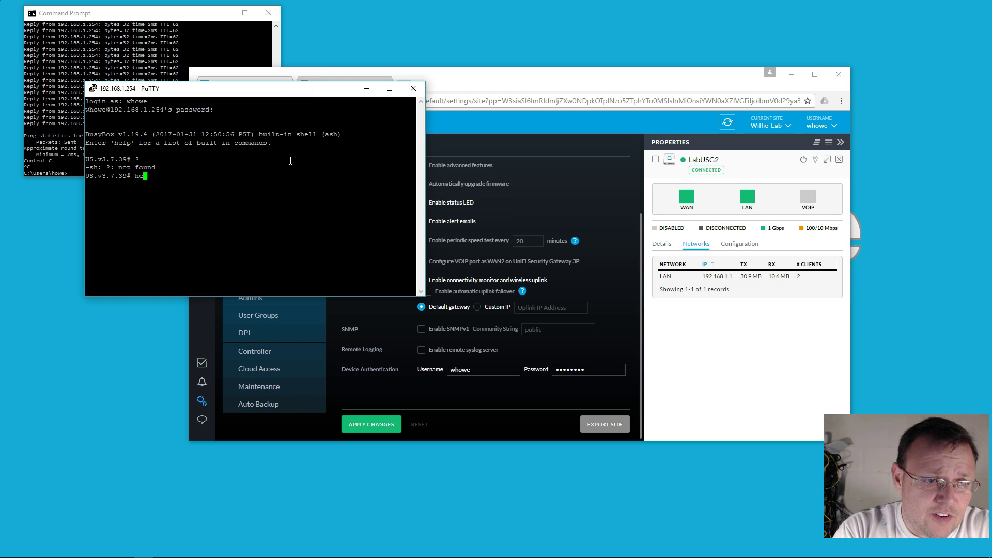
{"action": "type", "text": "lp"}
{"action": "key", "text": "Return"}
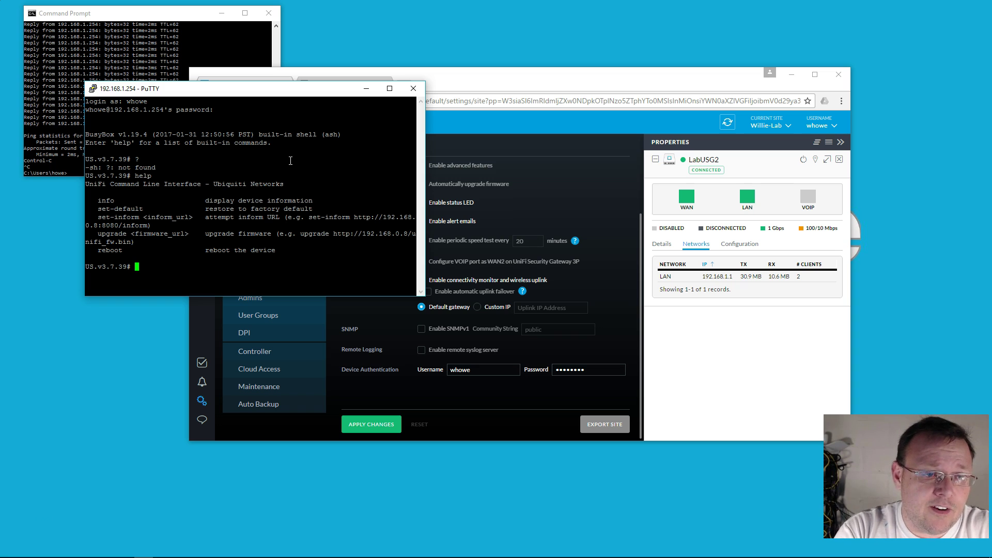
{"action": "key", "text": "Return"}
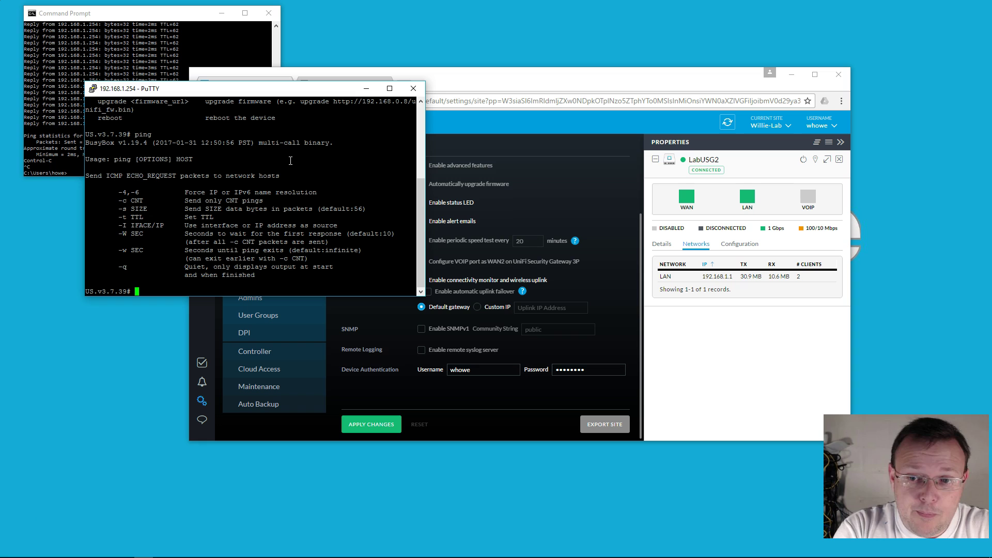
Check the PC's IP configuration with ipconfig in Command Prompt.
{"action": "left_click", "coordinate": [133, 49]}
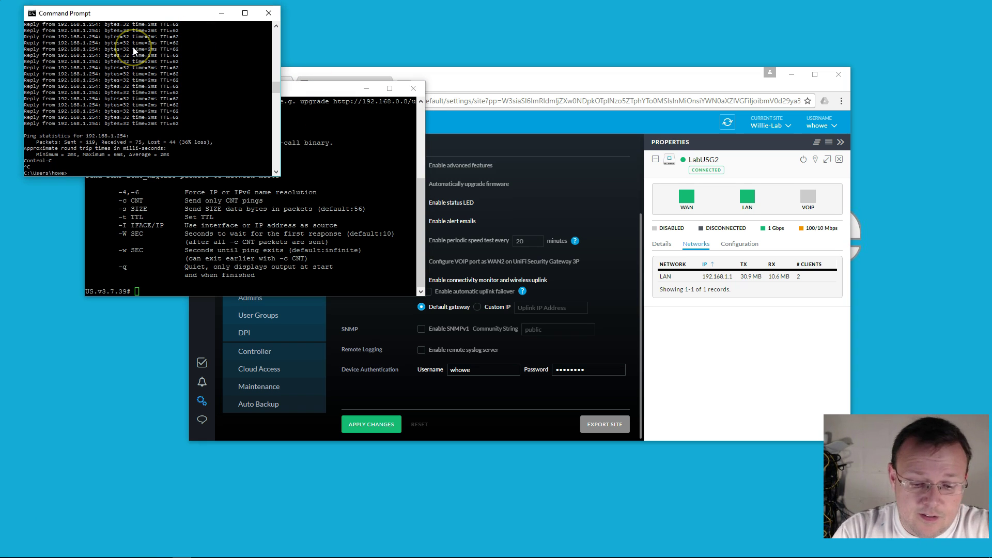
{"action": "type", "text": "ipconfig/all | more"}
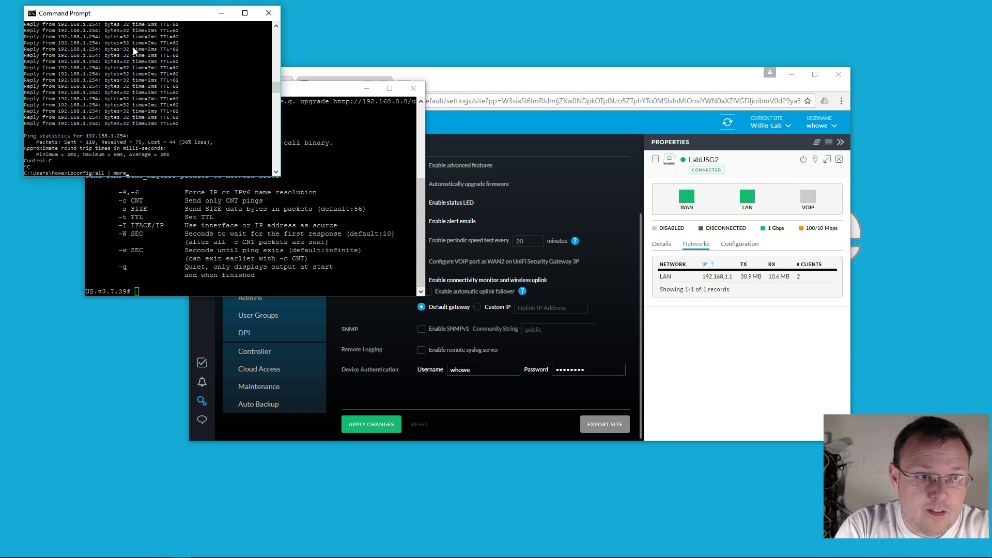
{"action": "key", "text": "Return"}
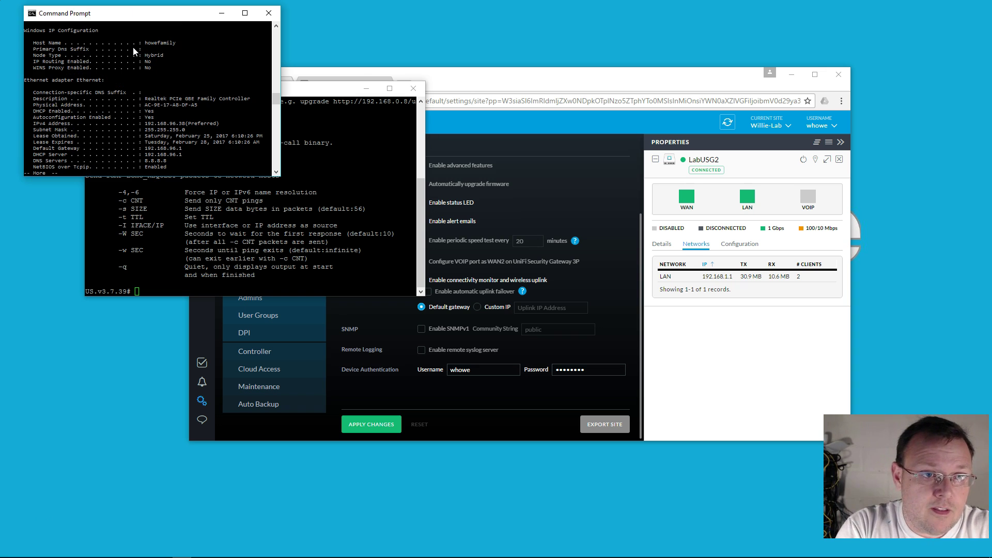
{"action": "key", "text": "space"}
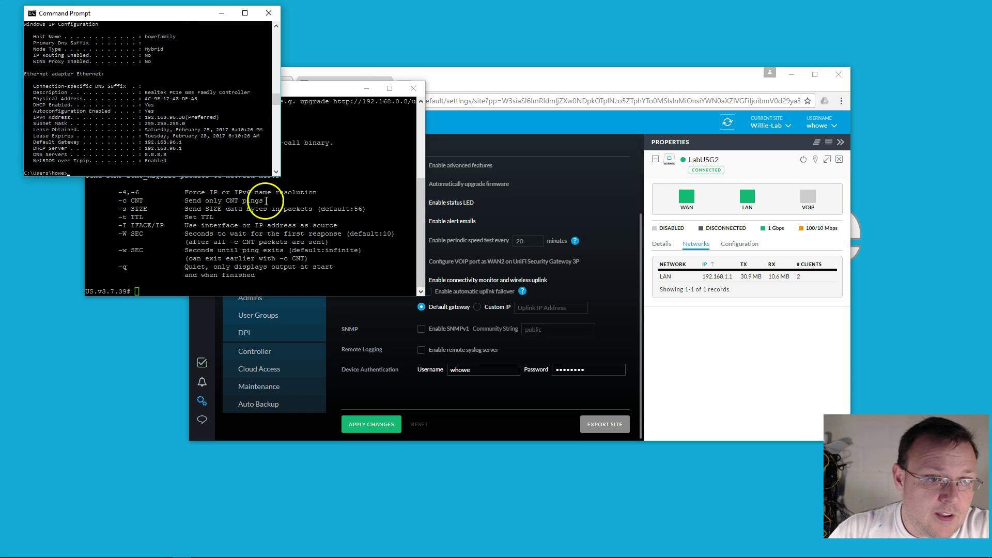
Ping the PC at 192.168.96.38 from the gateway, getting a 2.27 ms reply.
{"action": "left_click", "coordinate": [274, 231]}
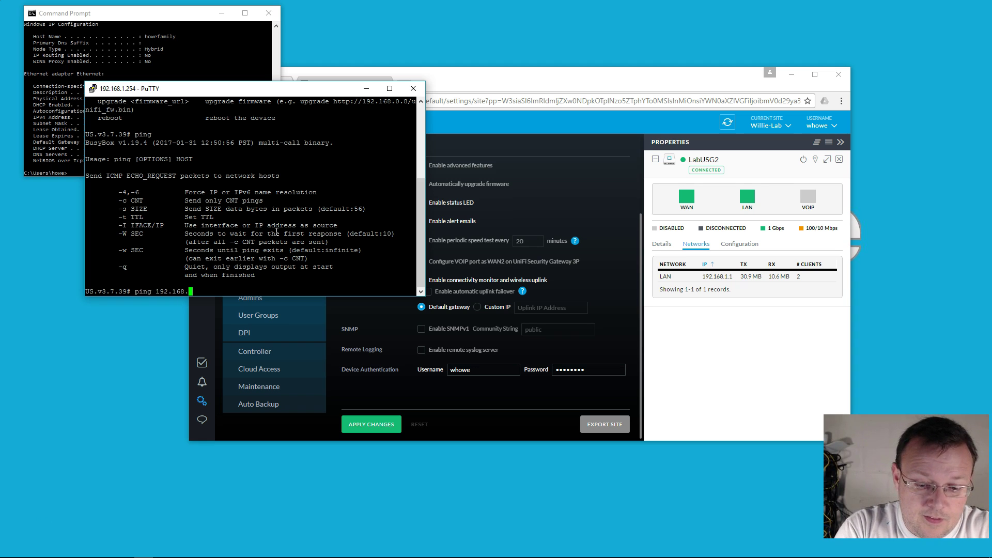
{"action": "type", "text": "ping 192.168.96.38"}
{"action": "key", "text": "Return"}
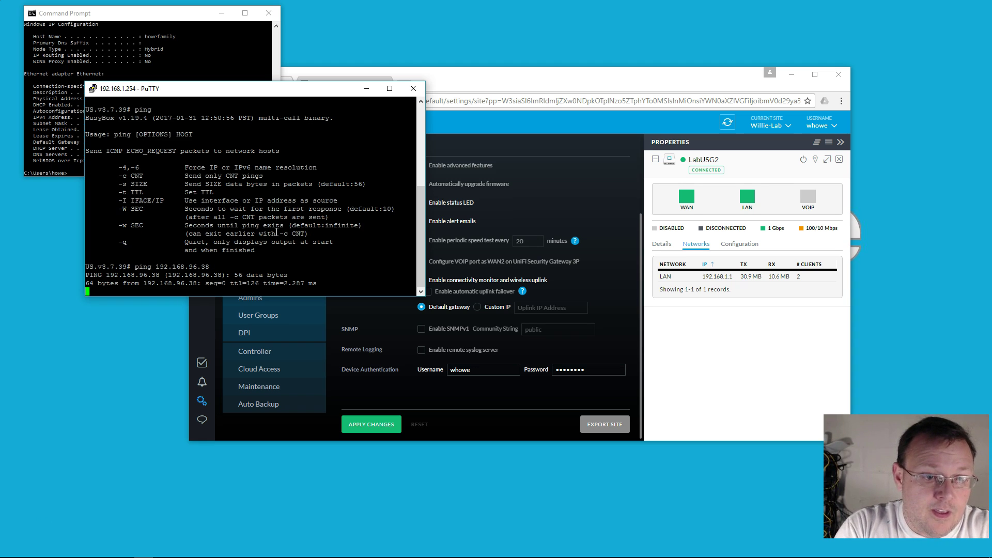